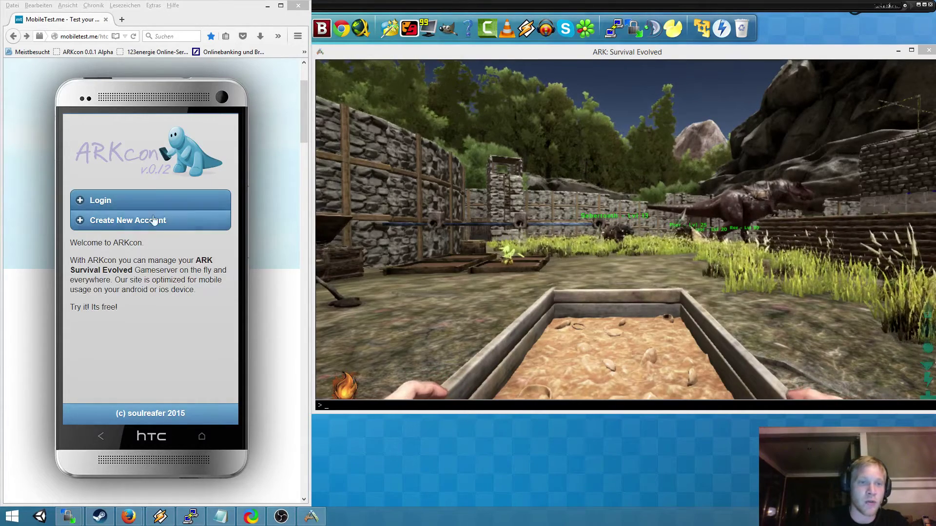
- Open the registration form and clear the autofilled username and password
click(117, 222)
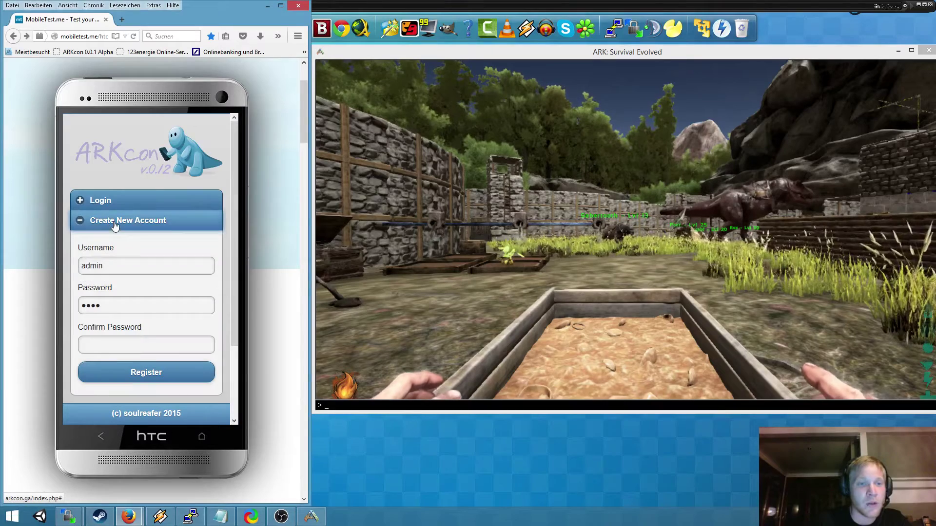
double_click(118, 271)
key(BackSpace)
double_click(128, 305)
key(BackSpace)
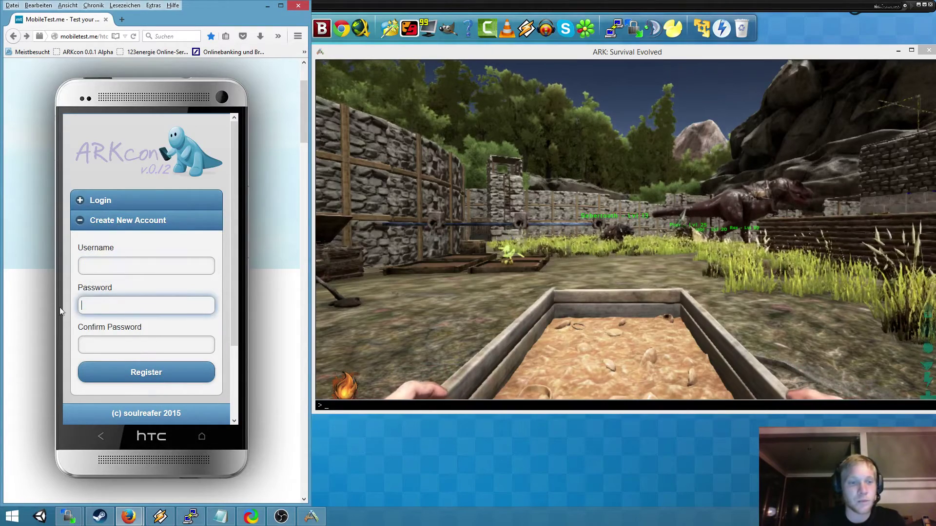
- Register a new account with username 'ark', a password and a matching confirmation
click(121, 267)
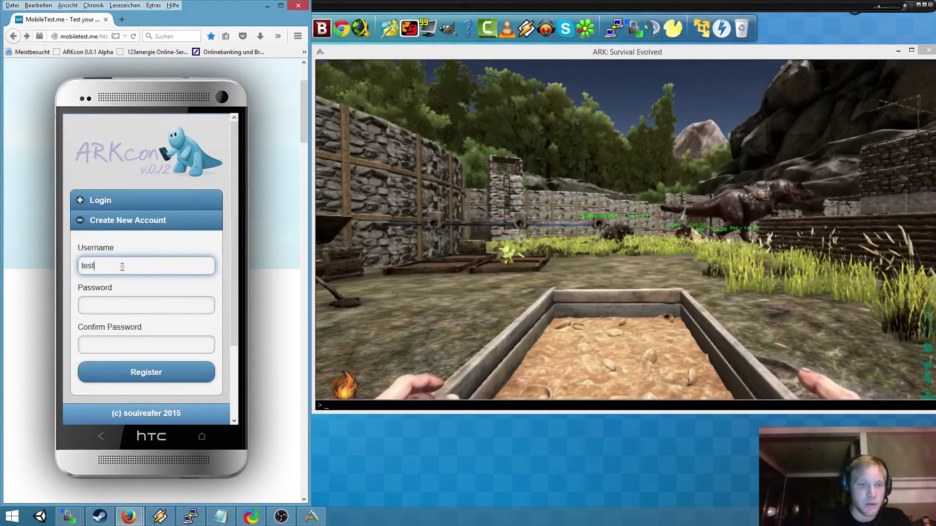
text(ark)
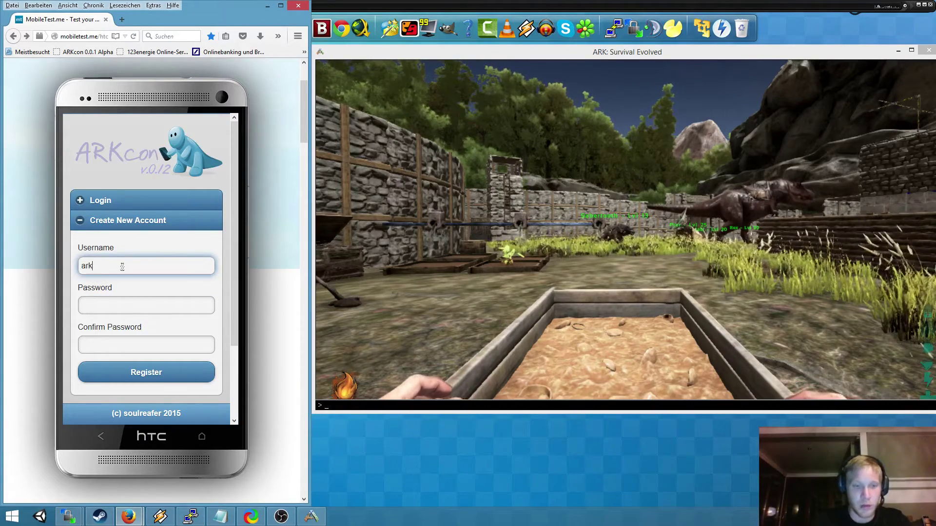
click(108, 308)
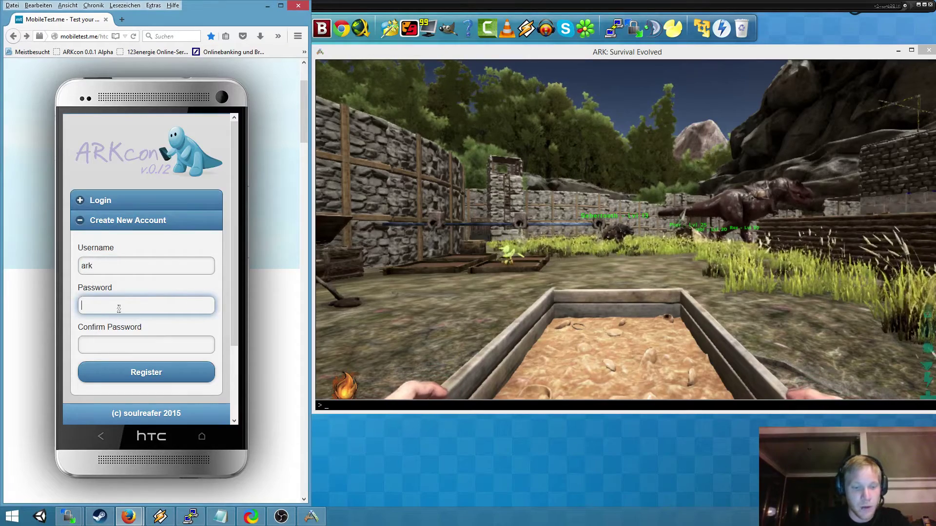
click(106, 346)
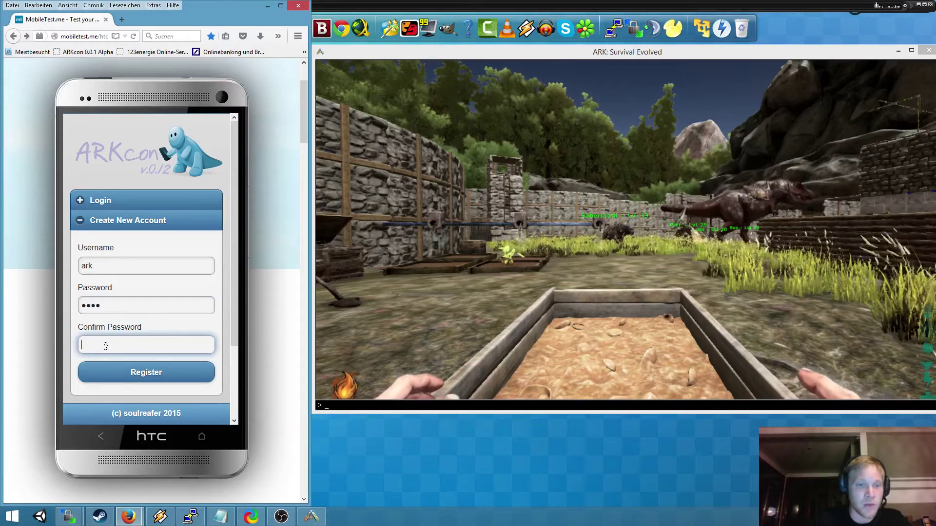
text(test)
click(150, 374)
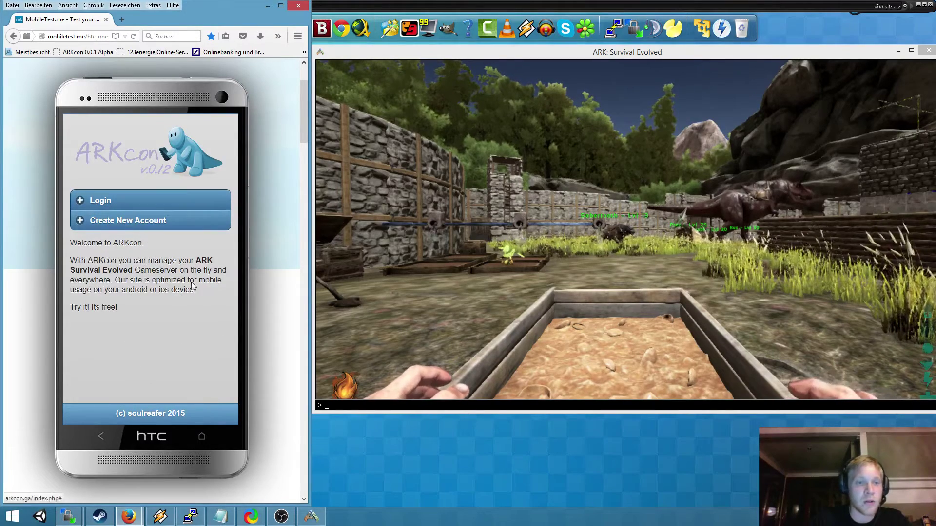
- Log in as 'ark' with the account password and dismiss Firefox's save-password offer
click(103, 211)
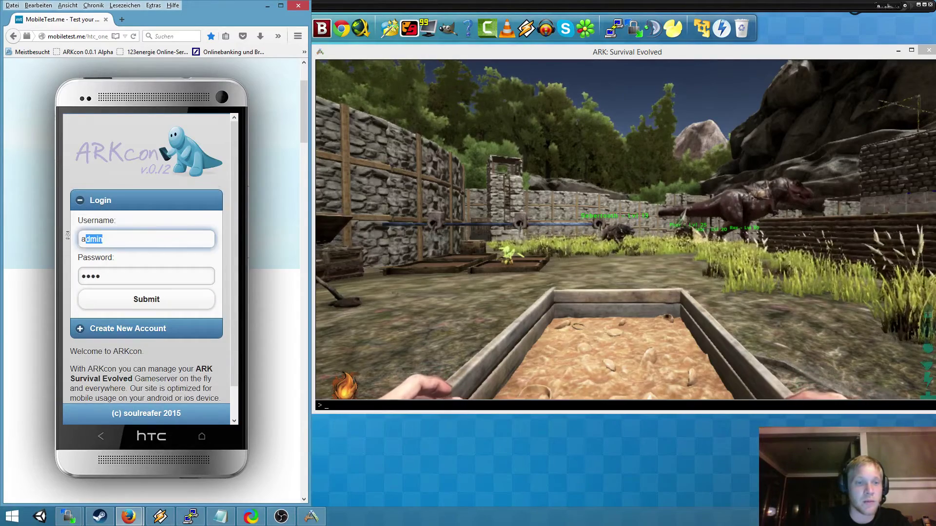
key(BackSpace)
key(Tab)
key(BackSpace)
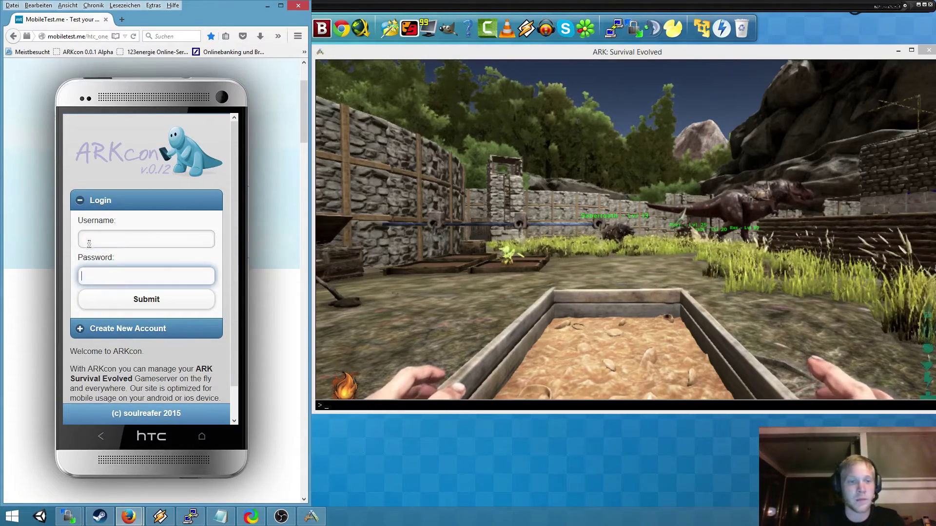
click(92, 242)
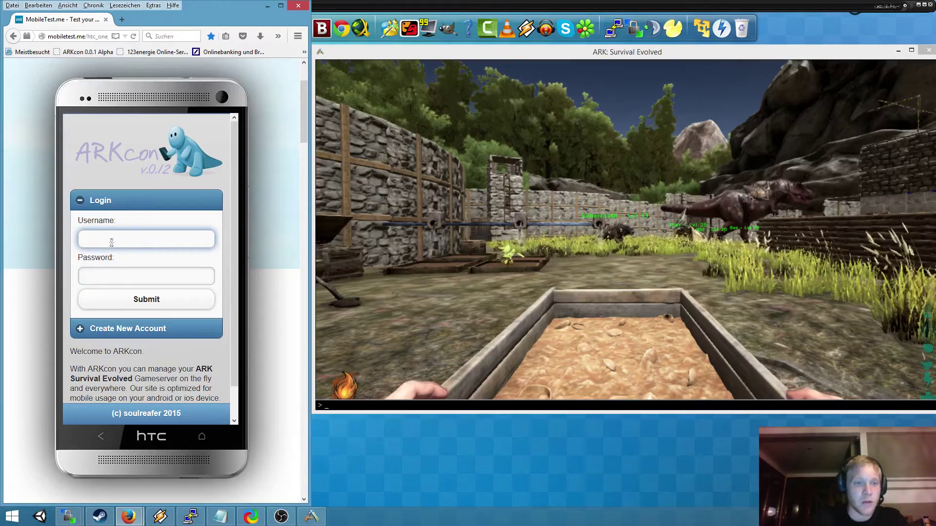
text(ark)
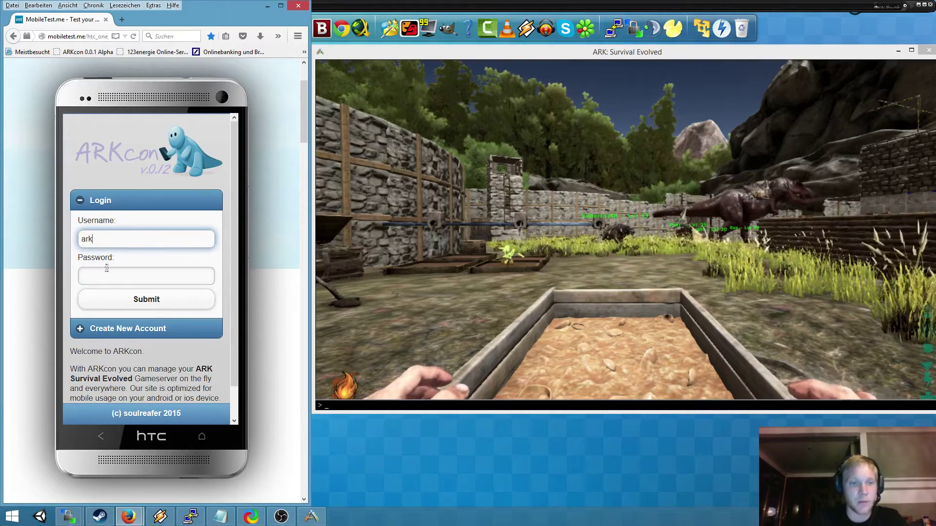
click(105, 279)
text(1234)
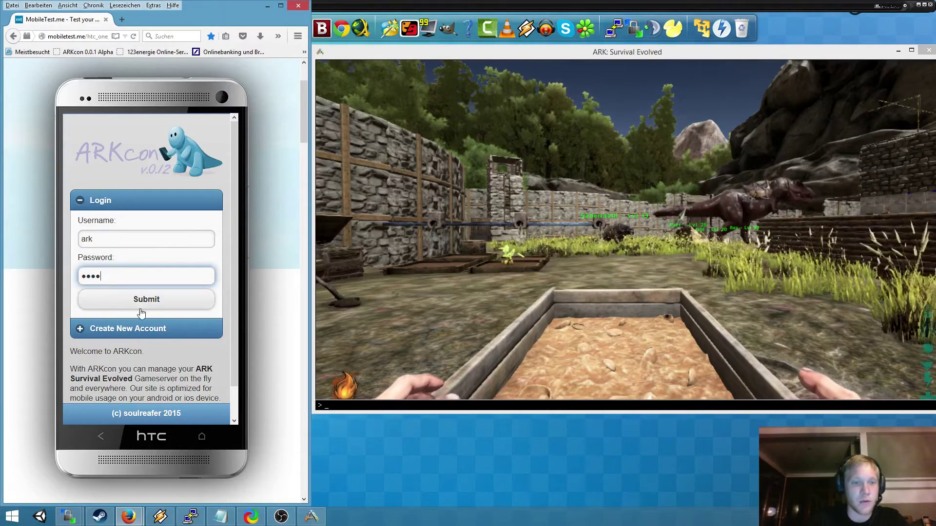
click(146, 308)
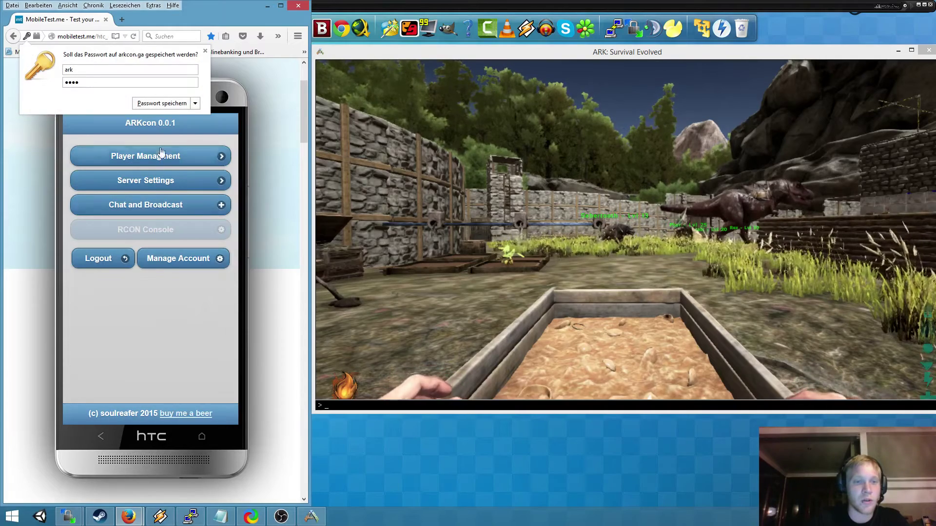
click(161, 102)
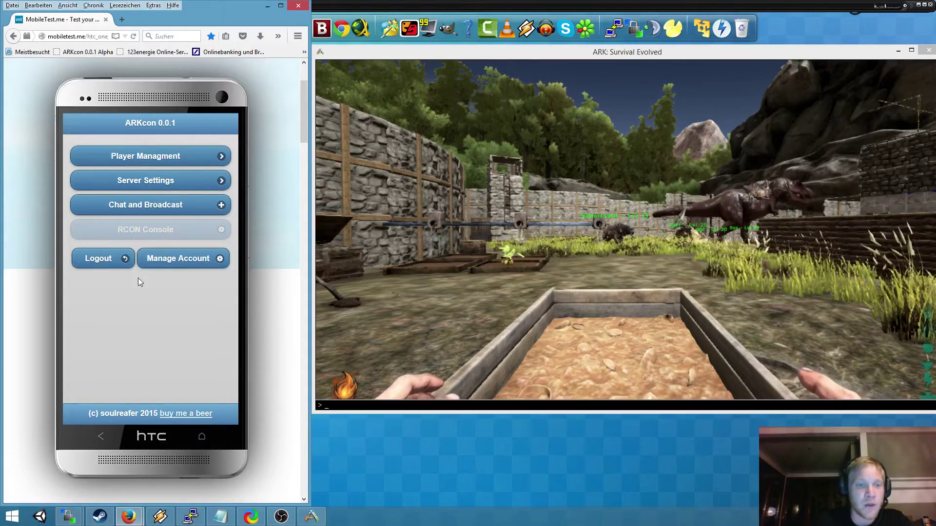
- Open Manage Account and look over its password, host, port and RCON password fields
click(178, 261)
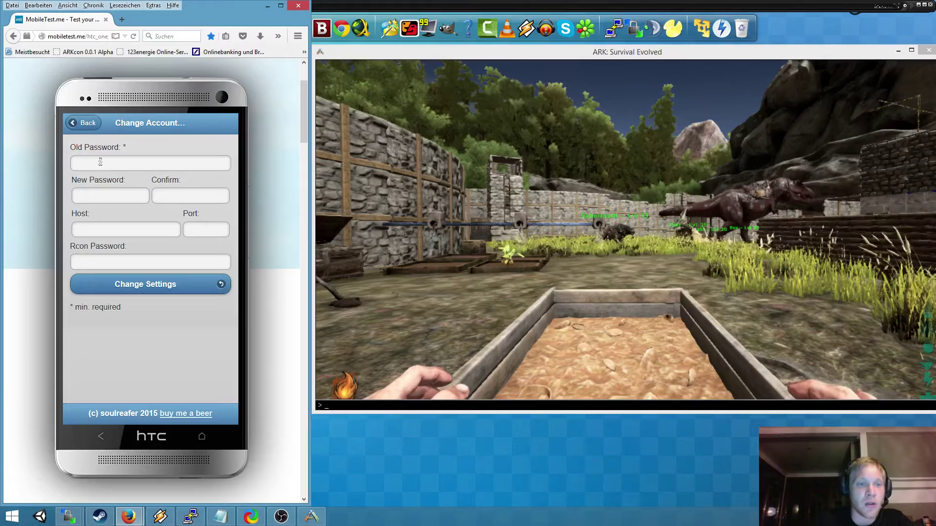
click(100, 162)
click(100, 198)
click(166, 198)
click(115, 166)
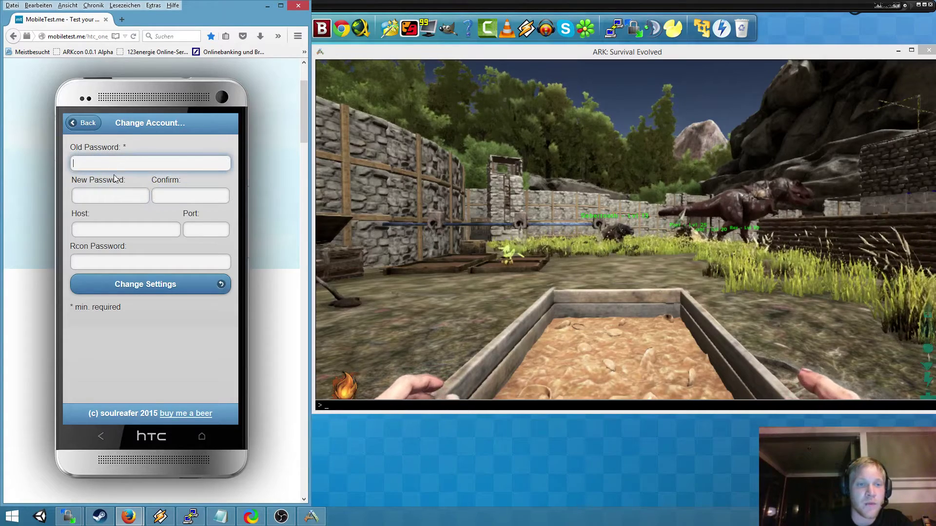
click(117, 231)
click(200, 229)
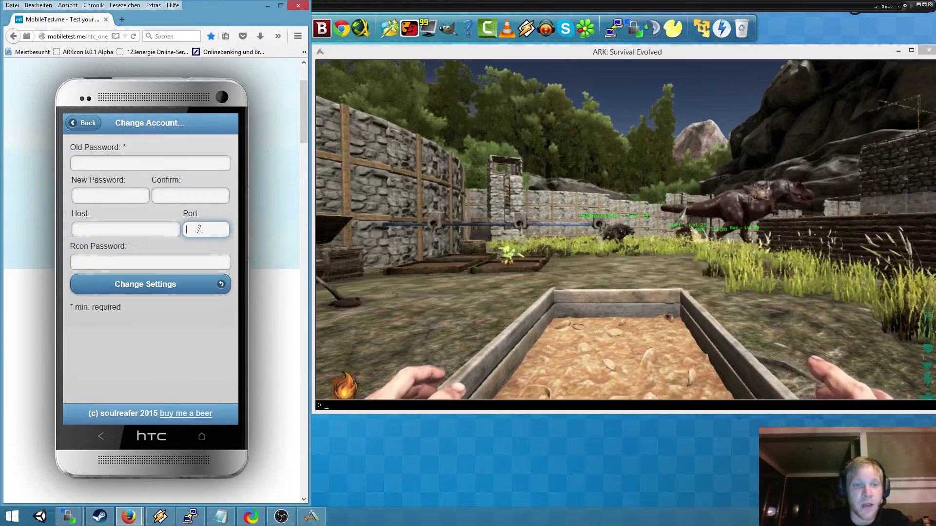
click(175, 229)
click(203, 231)
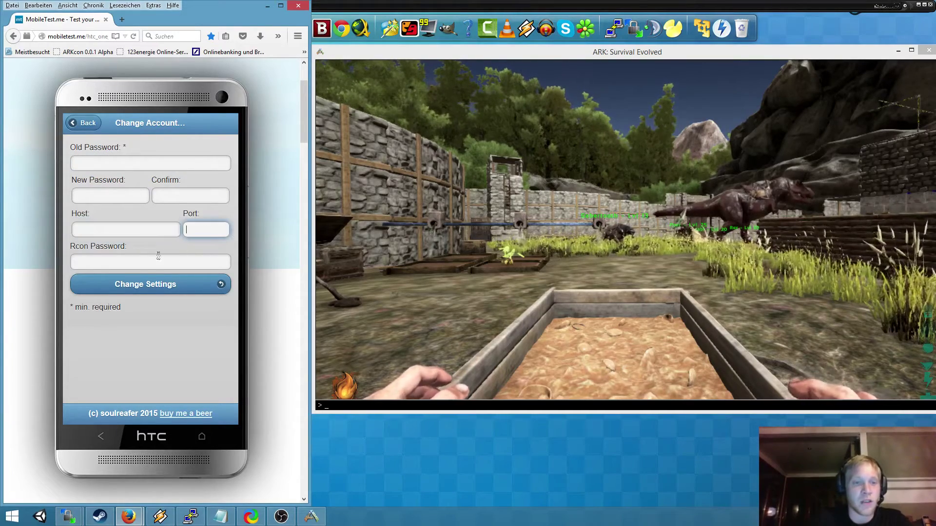
click(144, 256)
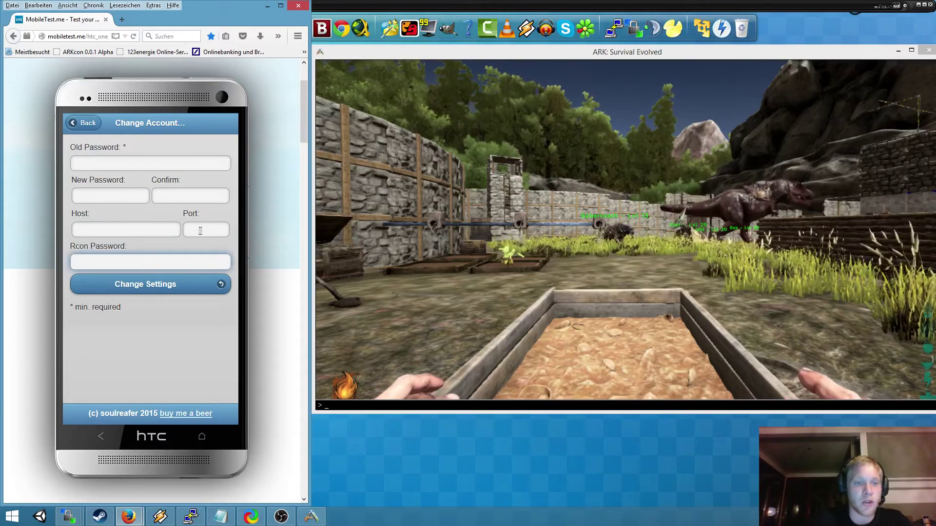
click(113, 232)
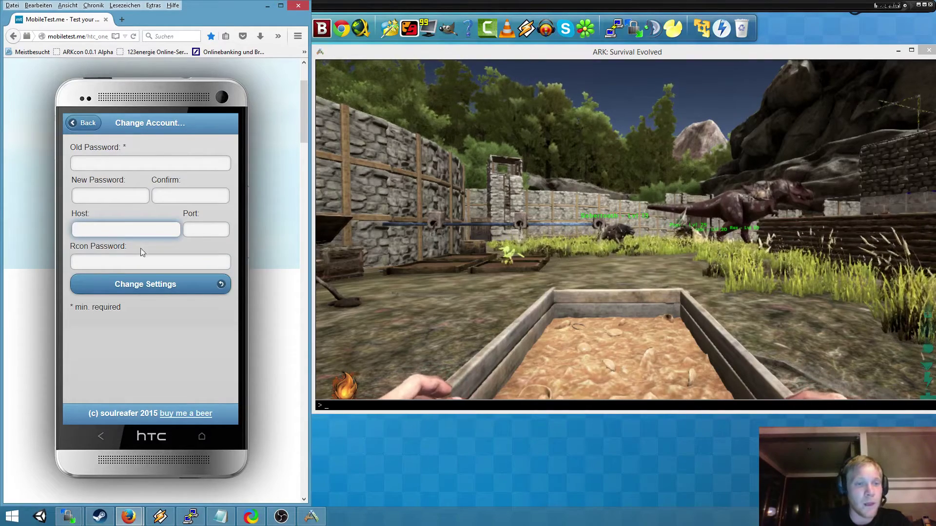
click(127, 261)
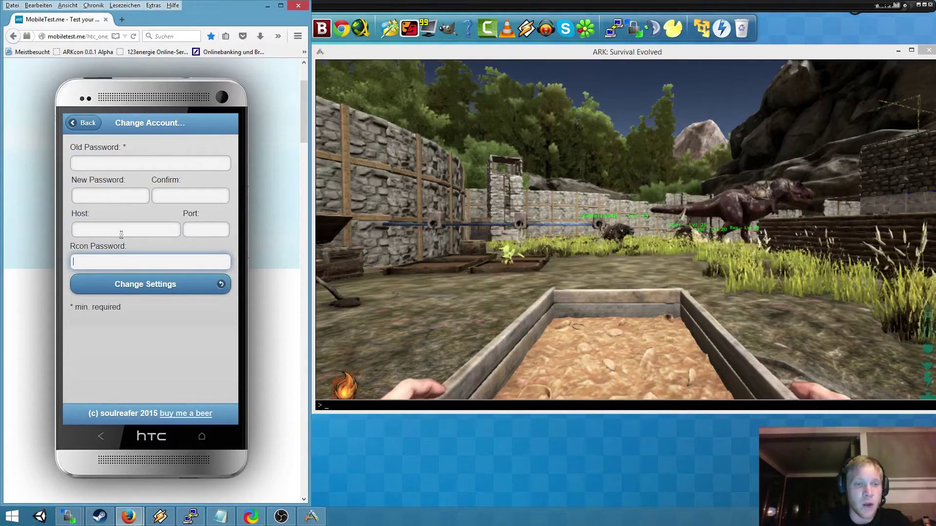
click(197, 231)
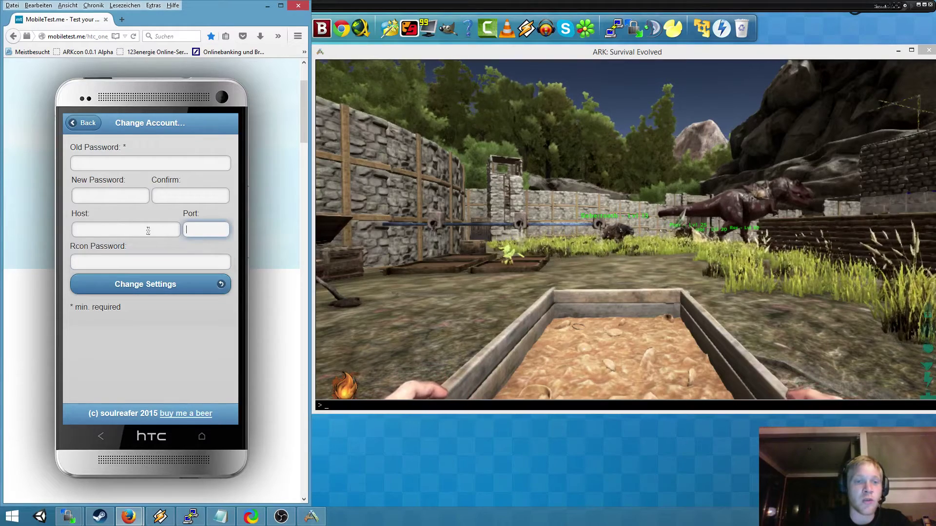
click(147, 231)
click(148, 255)
- Save host 62.75.185.52, port 32330 and the RCON password, confirming Firefox's password update
click(116, 164)
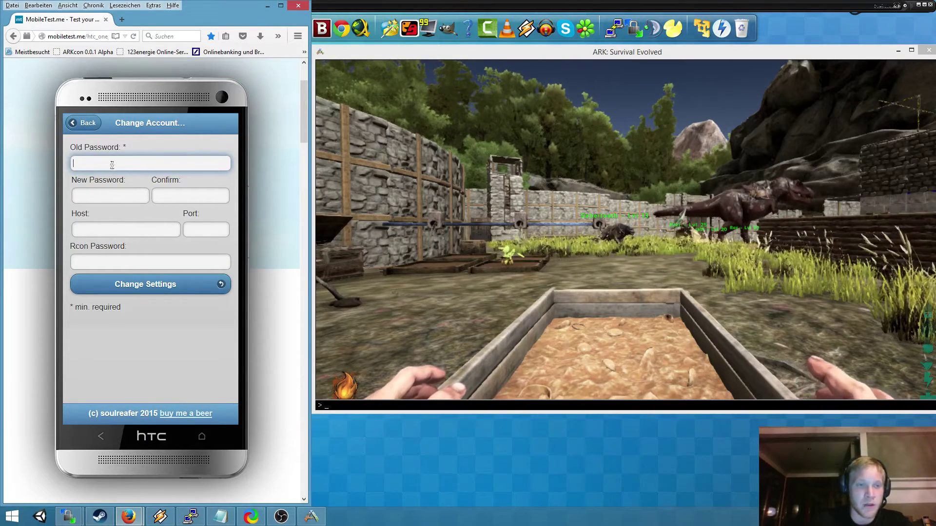
click(109, 230)
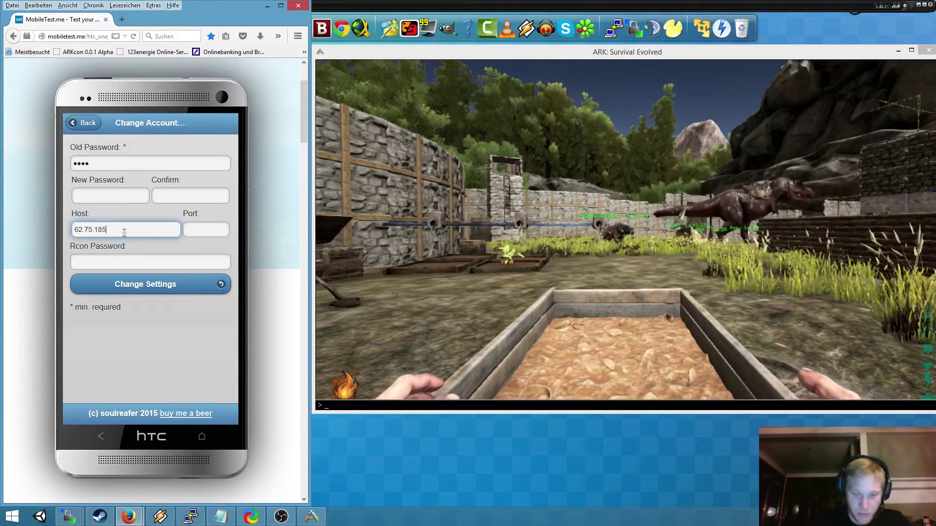
click(205, 232)
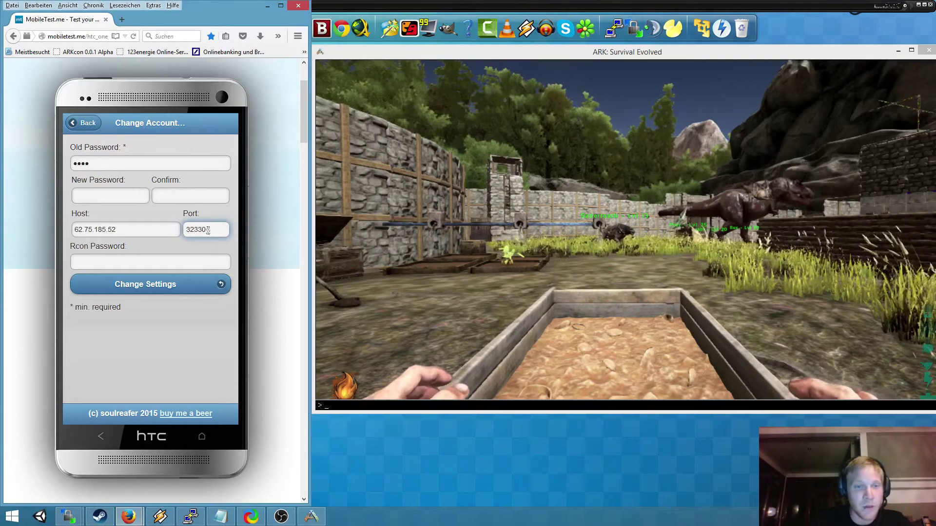
click(127, 262)
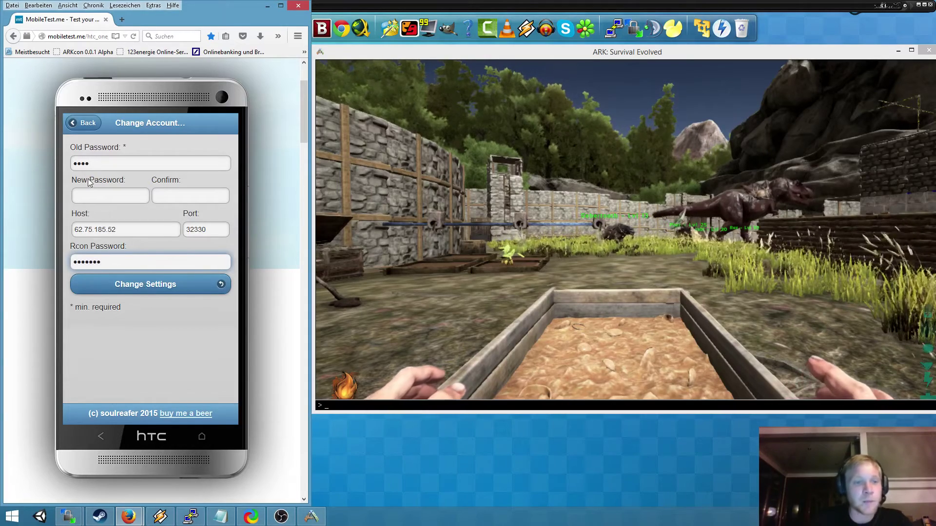
click(155, 286)
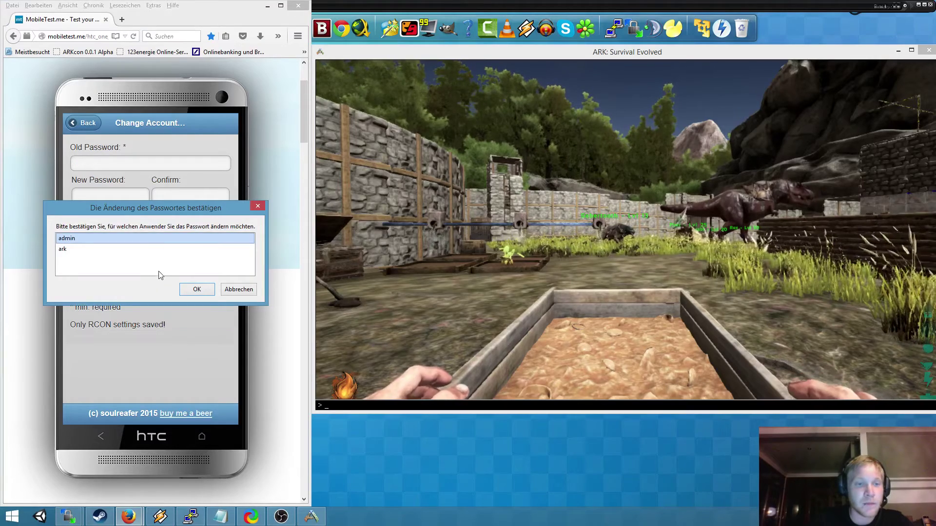
click(71, 250)
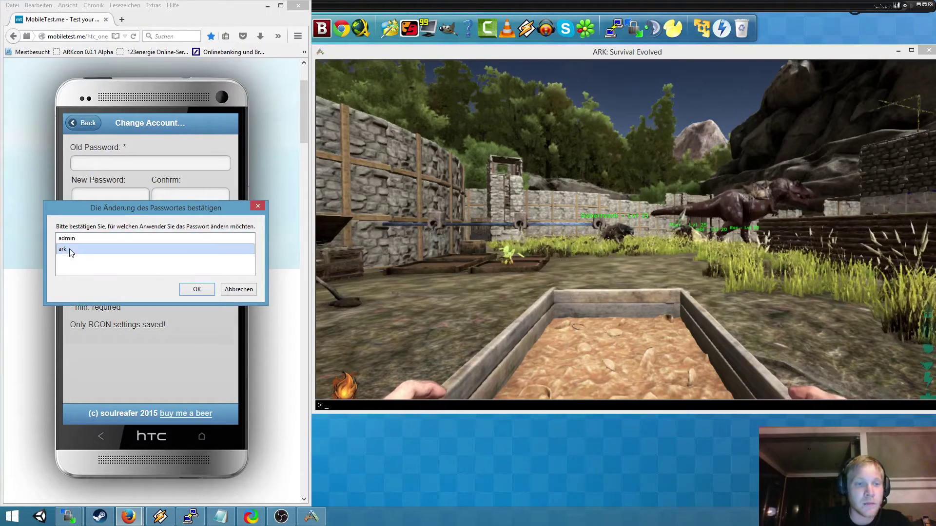
click(201, 288)
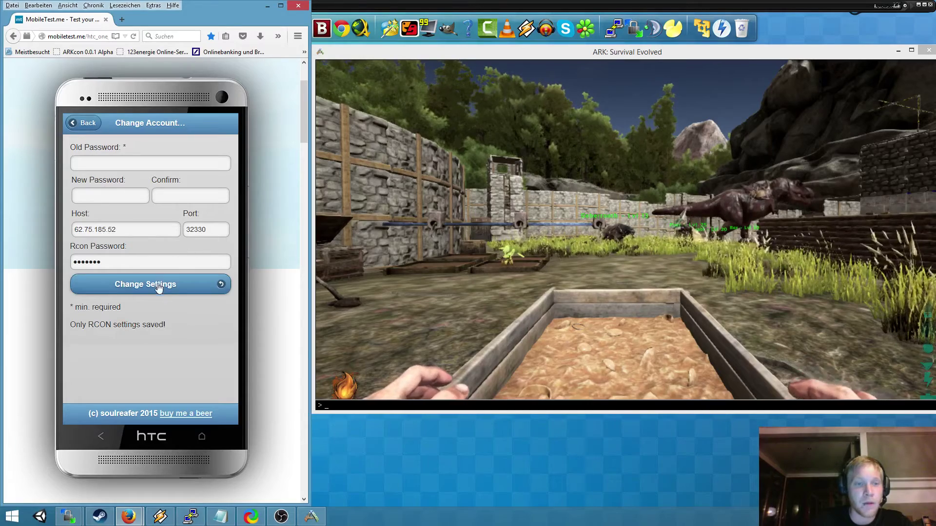
- Go back to the ARKcon main menu and open Server Settings
click(88, 124)
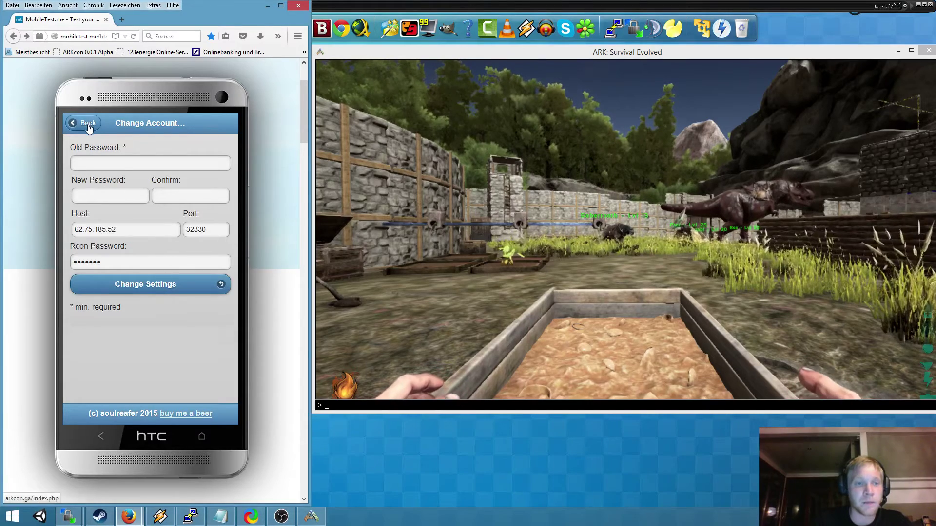
click(87, 123)
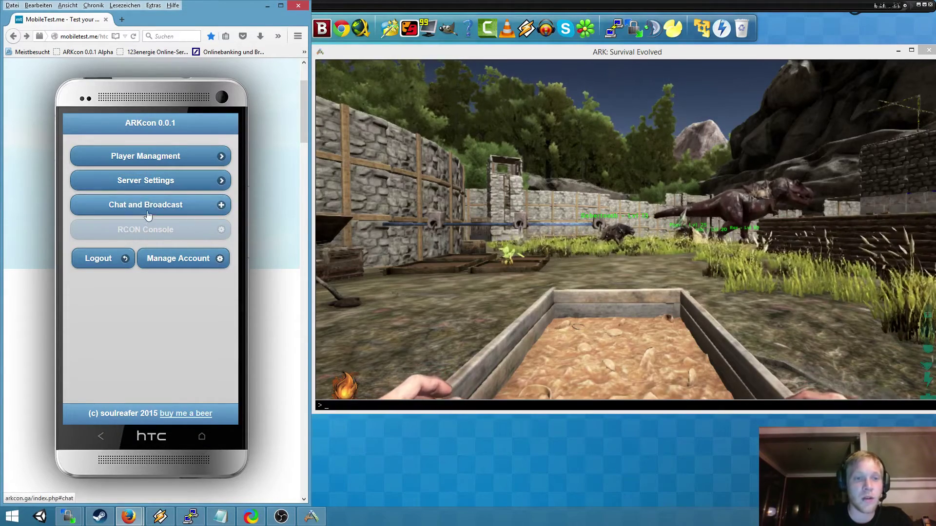
click(162, 185)
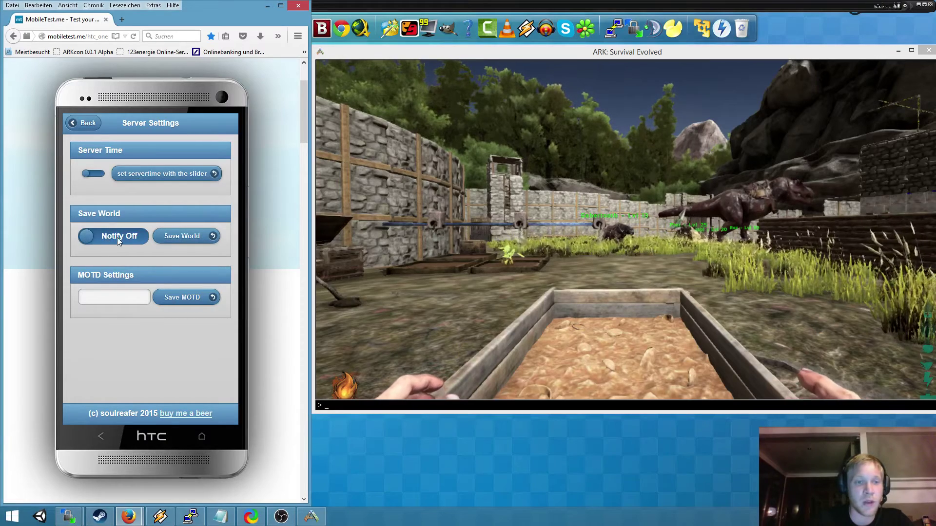
- Toggle the world-save Notify switch and save the world, getting 'World saved!'
click(146, 240)
drag(148, 242, 84, 239)
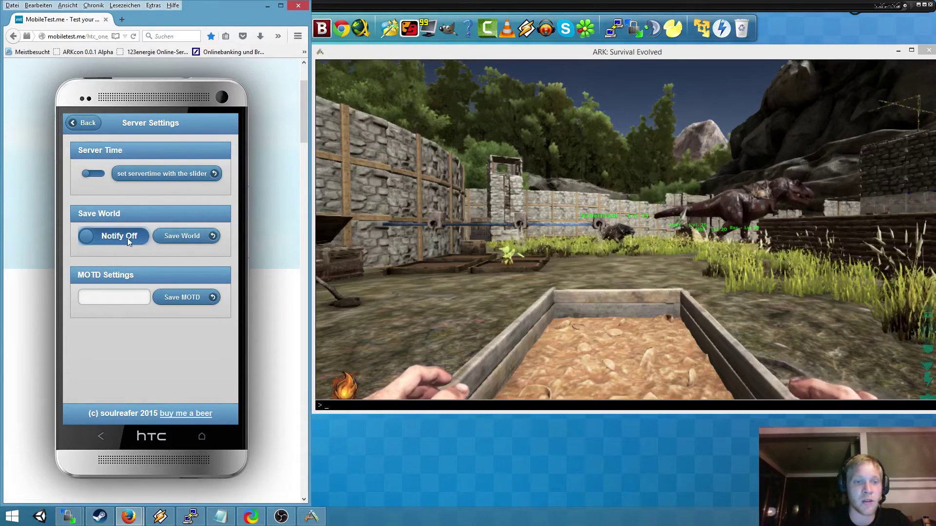
click(93, 245)
drag(93, 246, 141, 244)
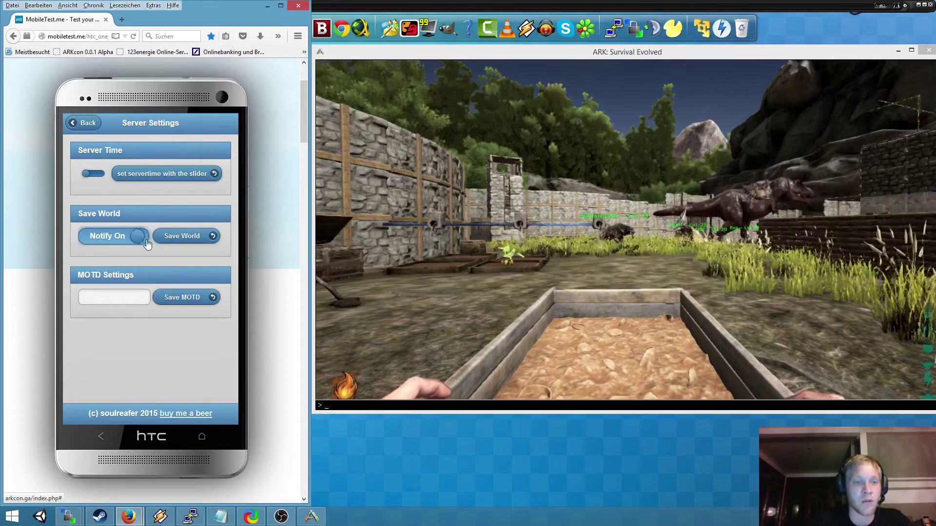
click(180, 238)
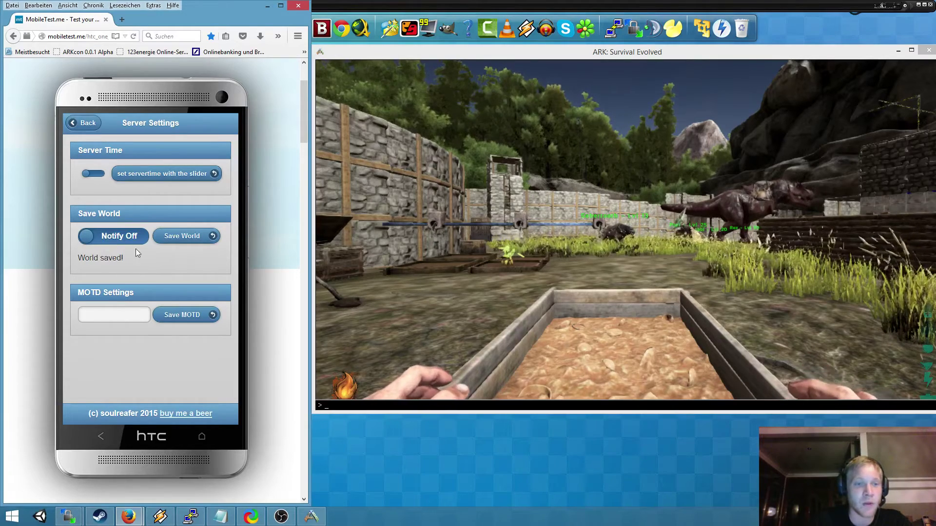
drag(82, 259, 124, 258)
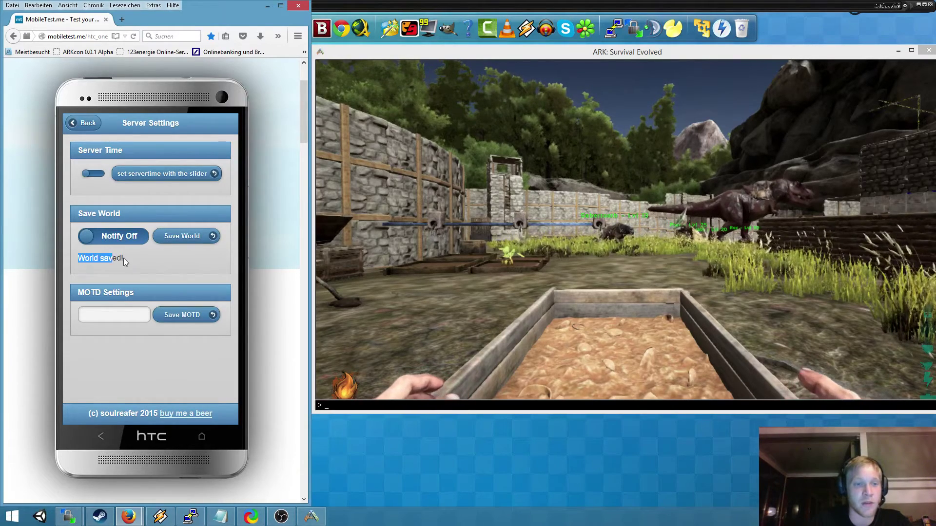
- Set the server time of day to 8:53 as a first attempt
click(146, 261)
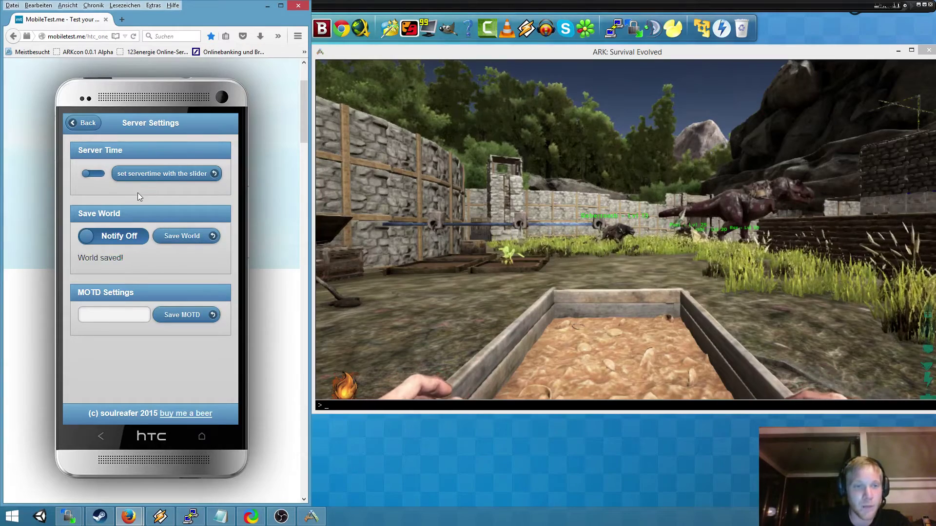
click(91, 176)
drag(92, 178, 121, 179)
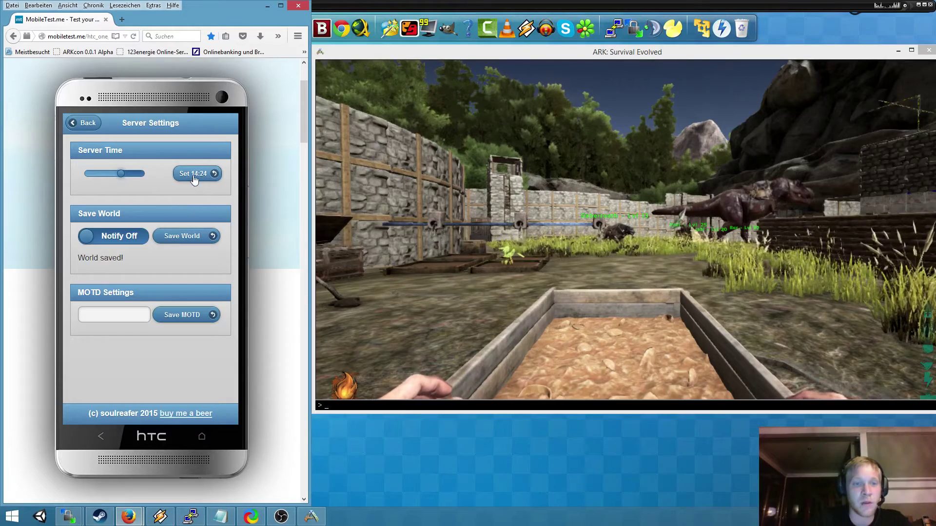
mouse_move(122, 178)
mouse_down()
mouse_move(97, 181)
mouse_move(107, 179)
mouse_up()
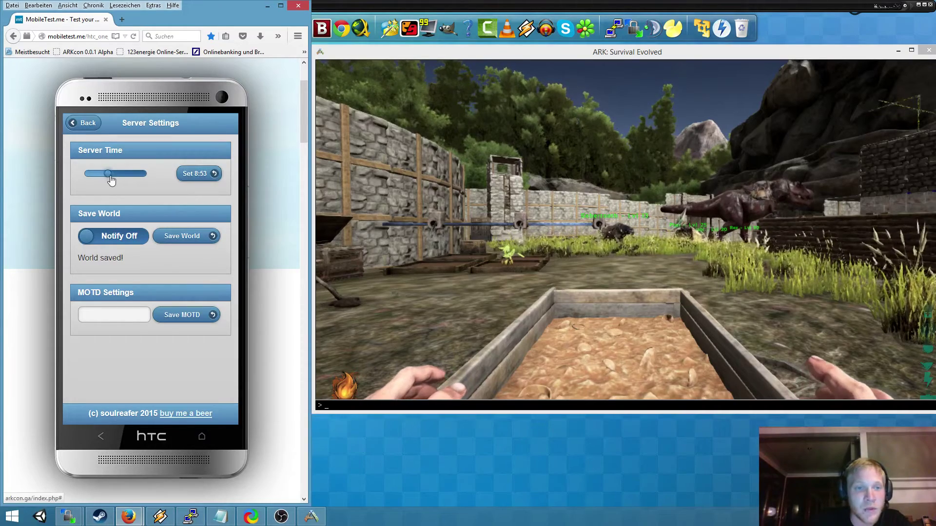
click(197, 177)
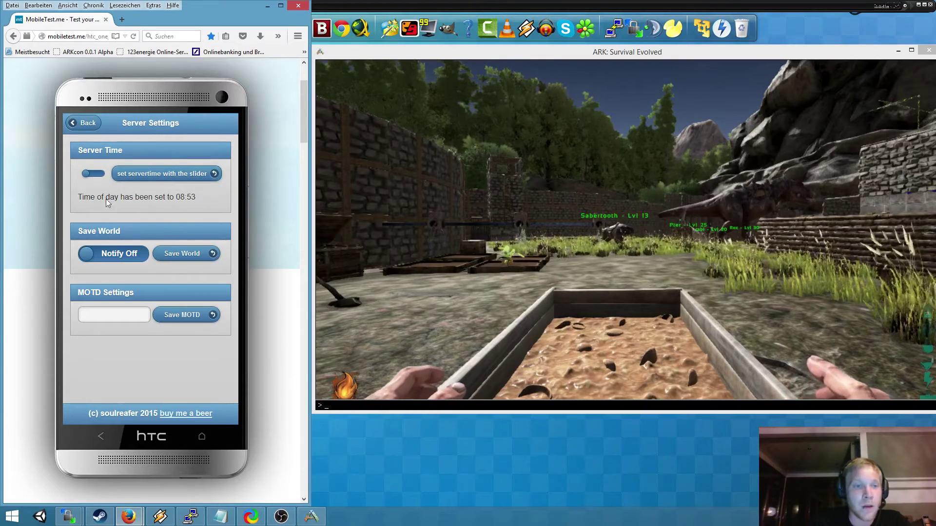
mouse_move(79, 198)
mouse_down()
mouse_move(203, 203)
mouse_move(86, 201)
mouse_up()
click(208, 202)
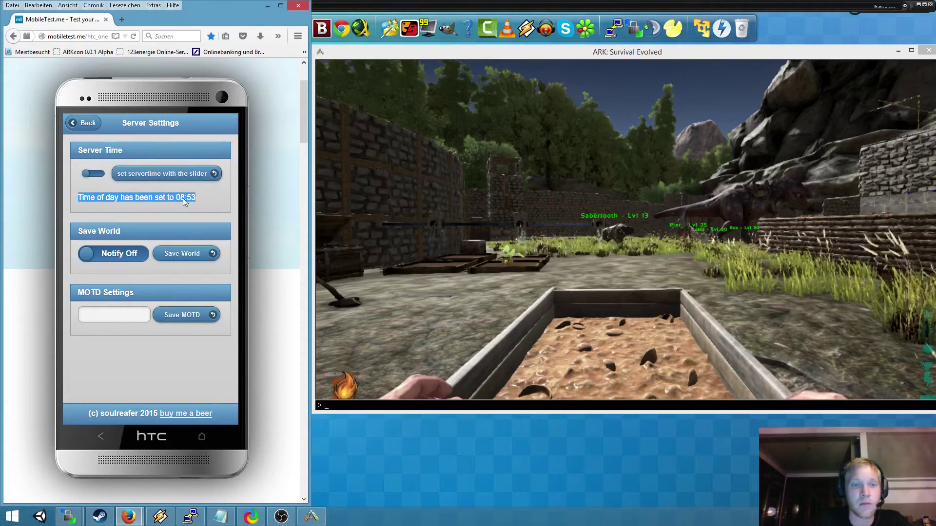
click(201, 201)
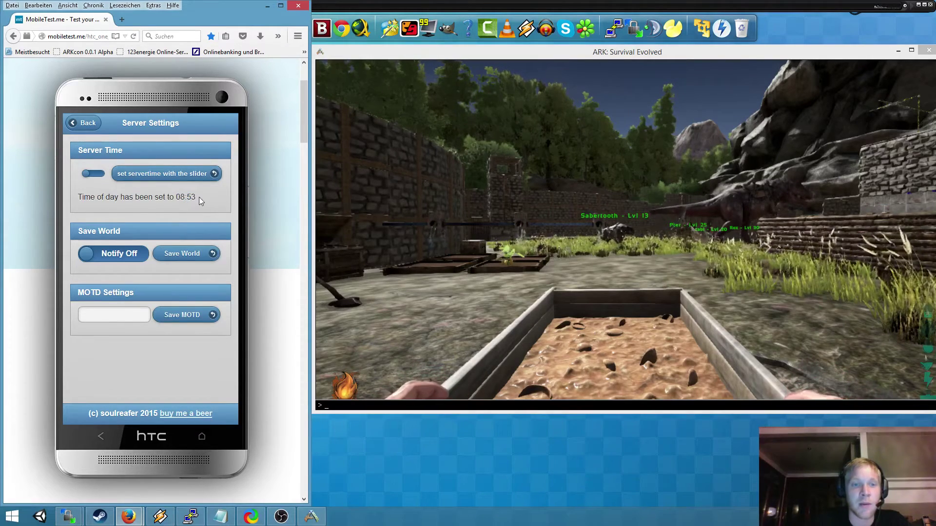
- Set the server time of day to 21:50 to make it night
click(93, 178)
drag(93, 179, 140, 179)
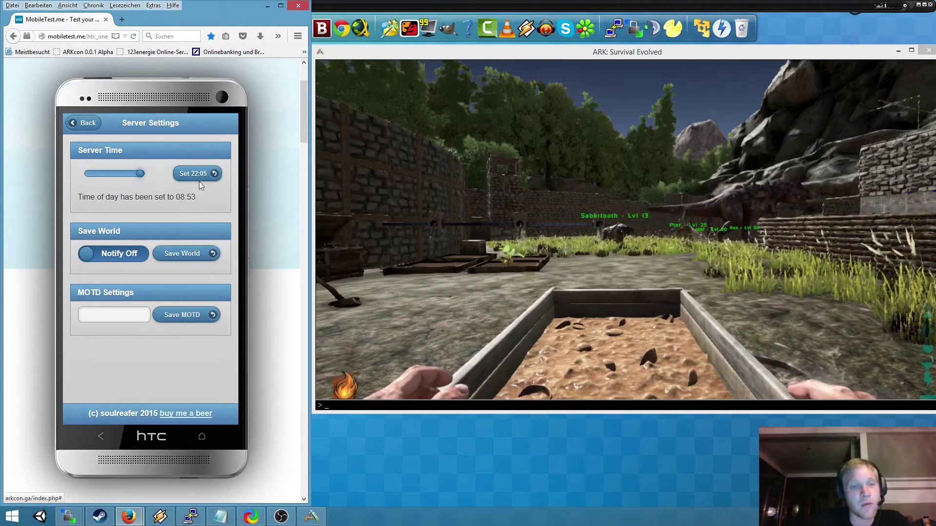
drag(140, 178, 139, 177)
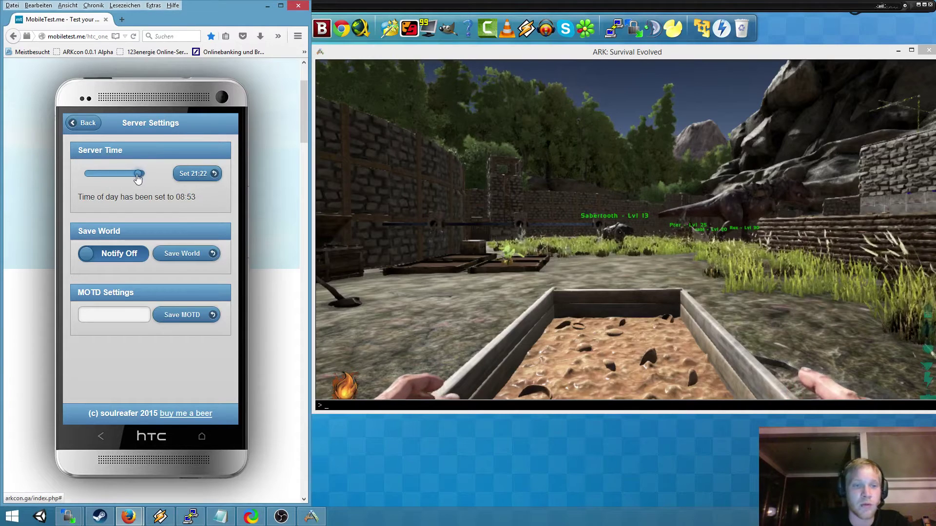
click(196, 181)
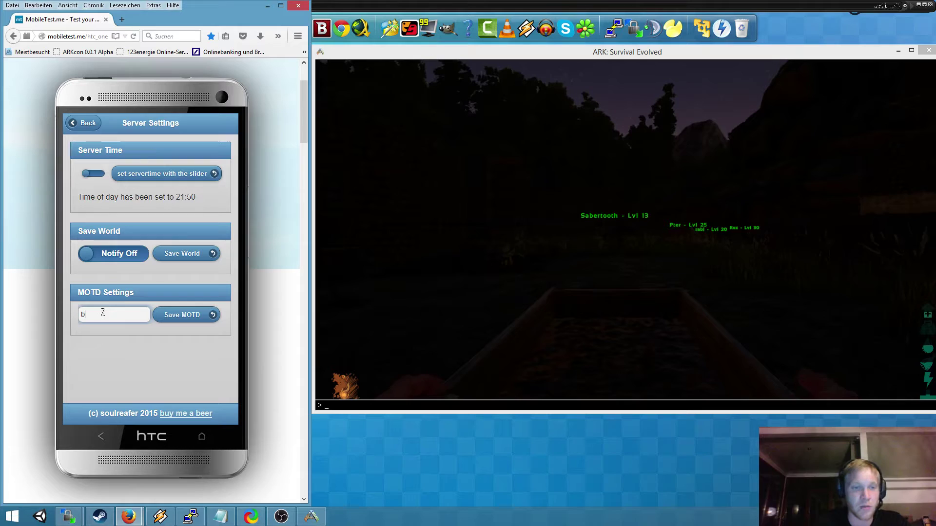
- Save the new message of the day, then go back to the main menu
click(177, 317)
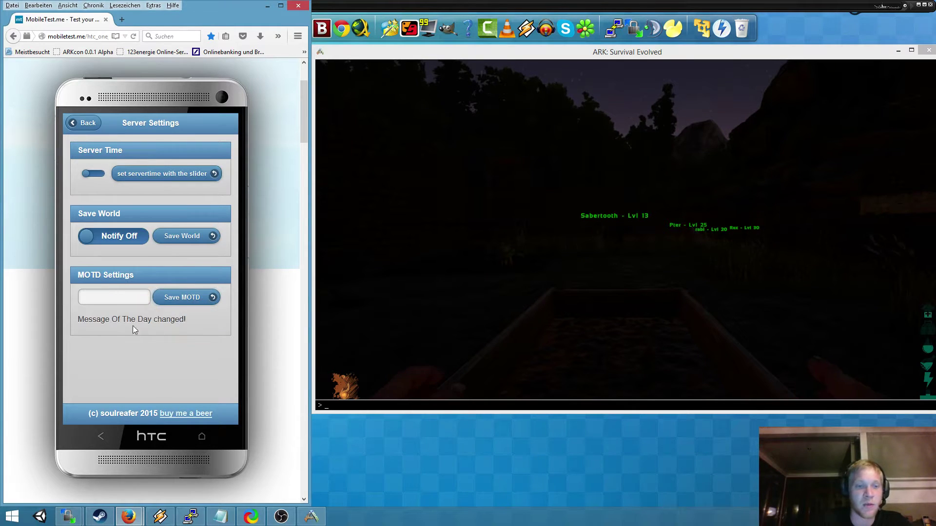
drag(77, 318, 166, 325)
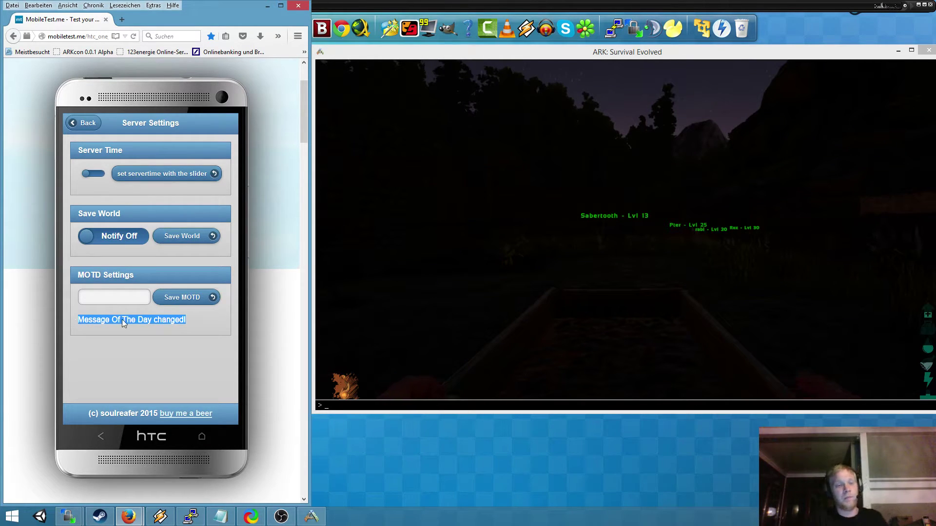
click(88, 126)
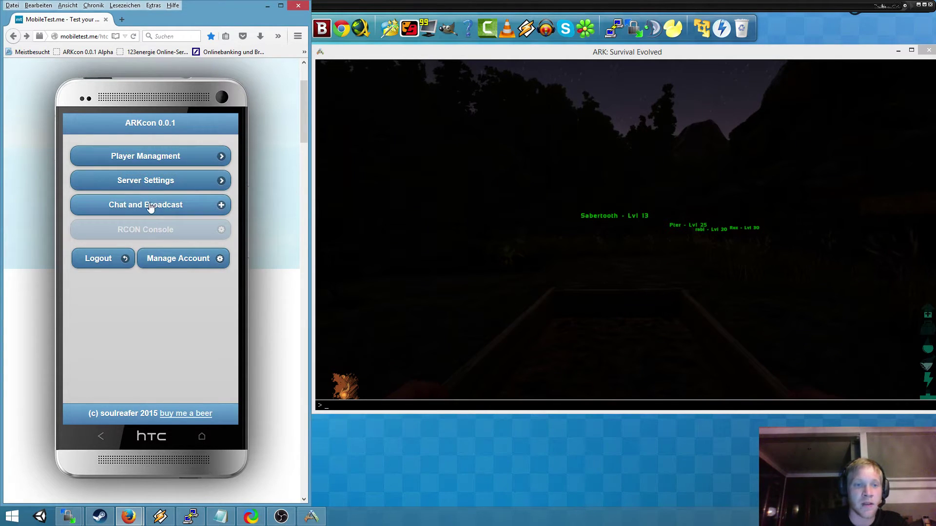
- Set the server time back to 08:53 in Server Settings, then return to the main menu
click(154, 185)
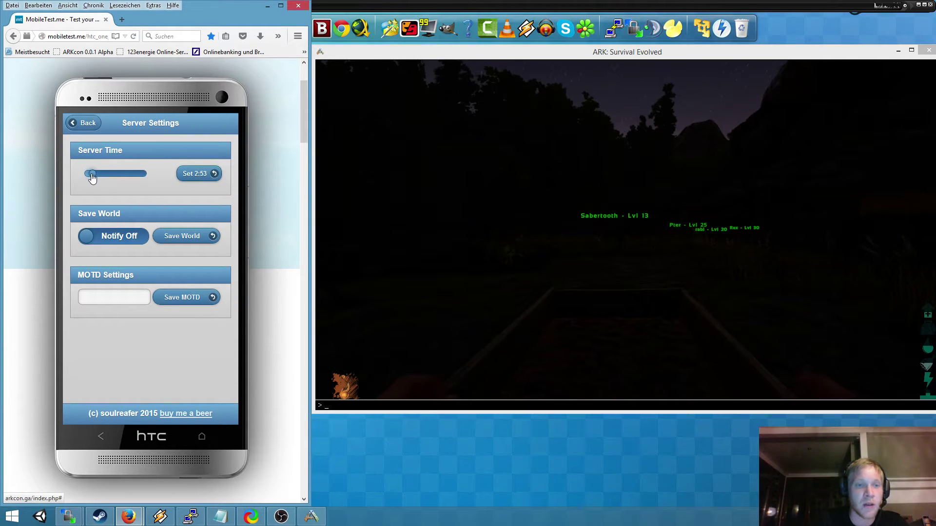
click(215, 174)
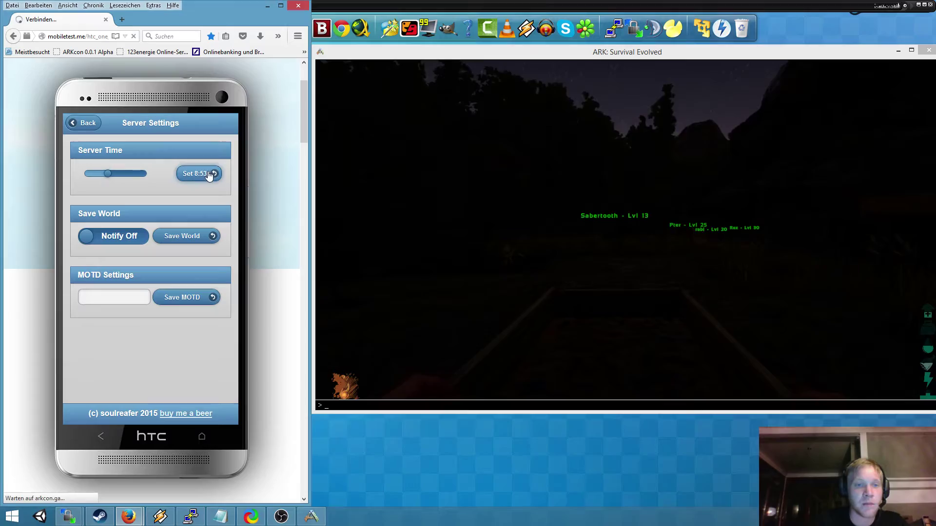
click(83, 127)
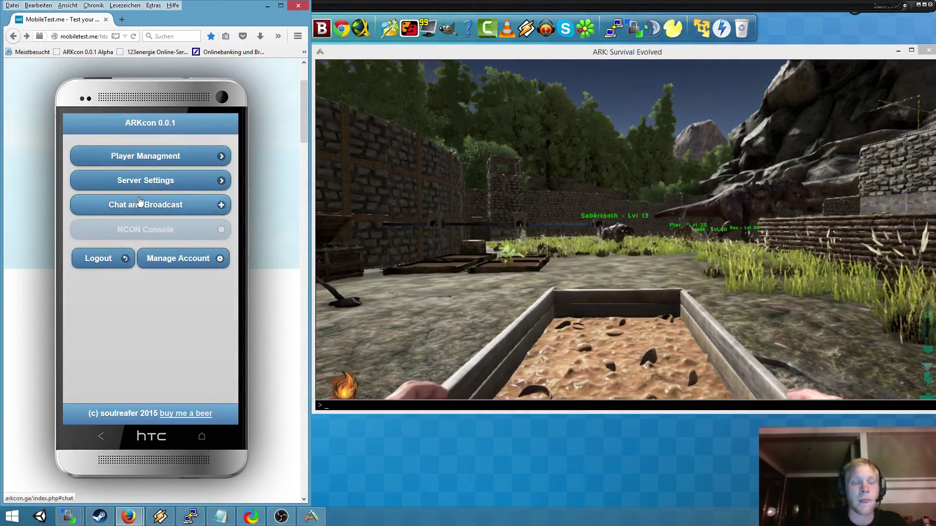
- Select the connected player on the Players page and choose Kick as the action
click(170, 162)
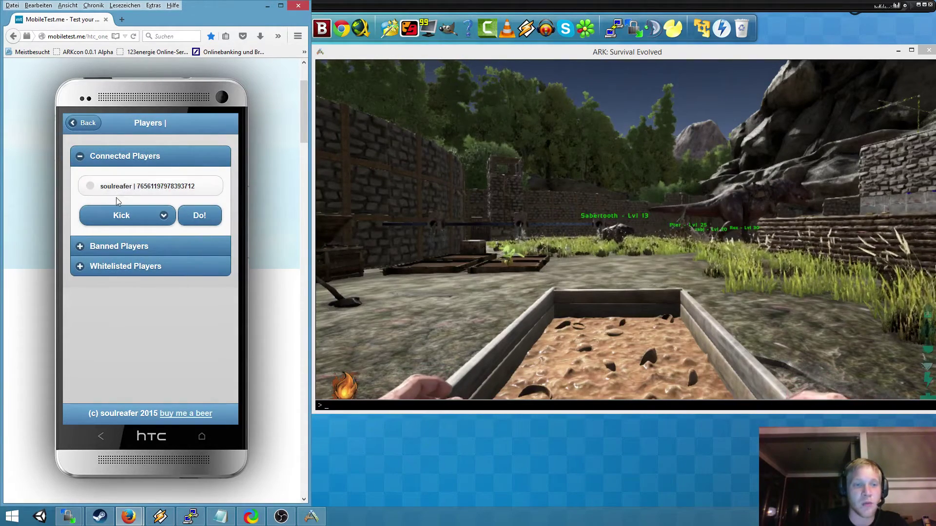
click(92, 189)
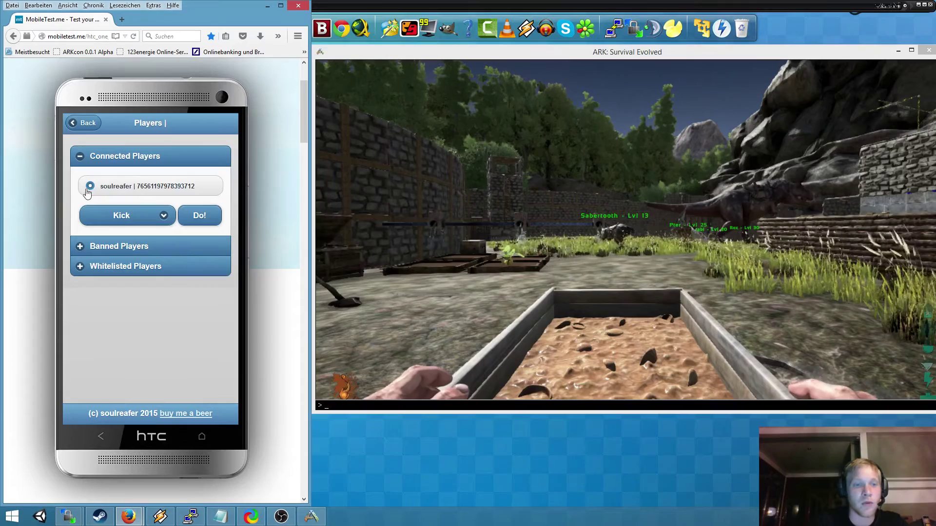
click(164, 217)
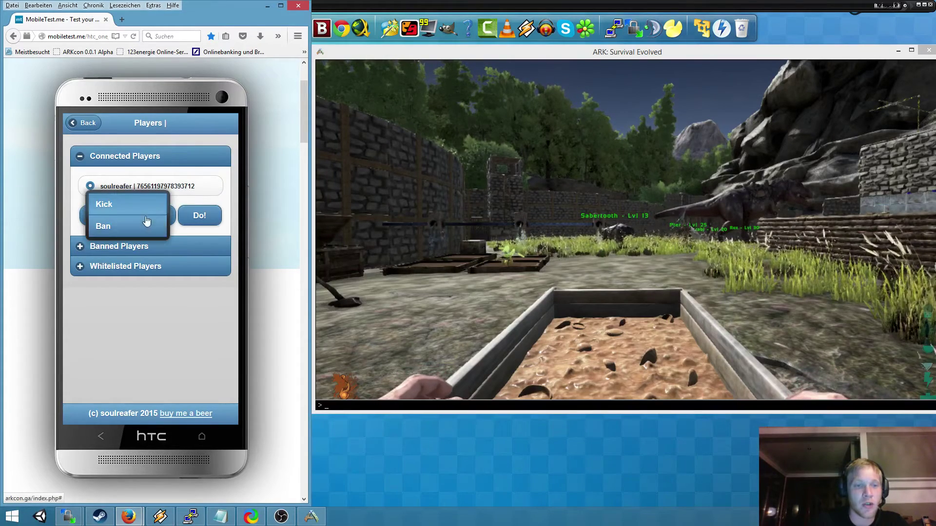
click(77, 215)
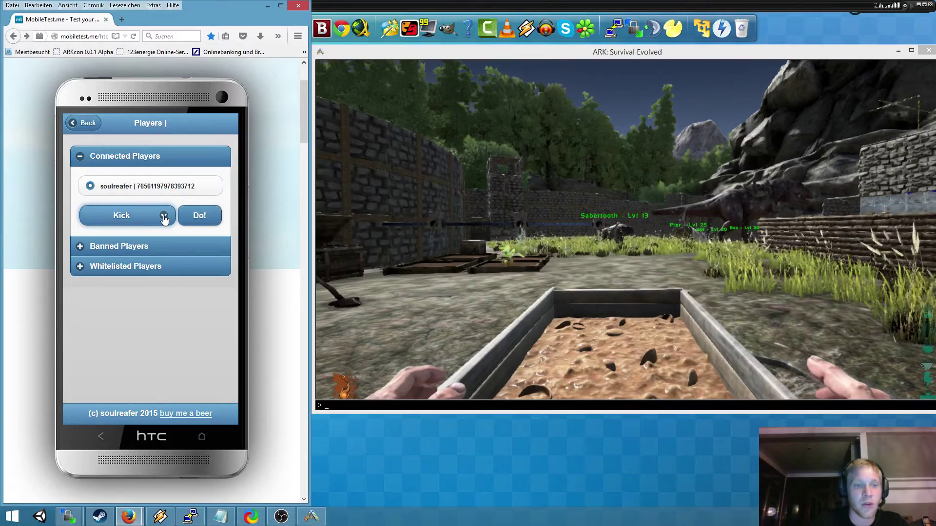
click(165, 217)
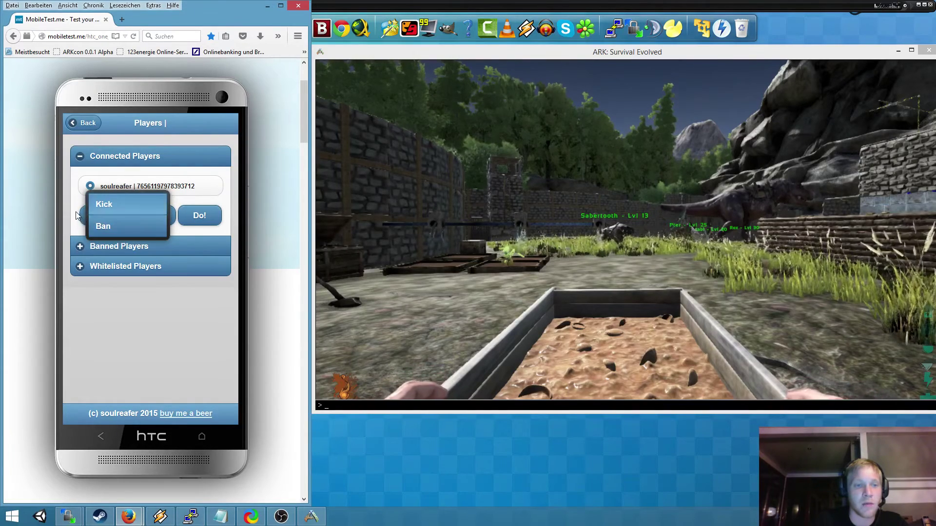
click(77, 215)
click(162, 216)
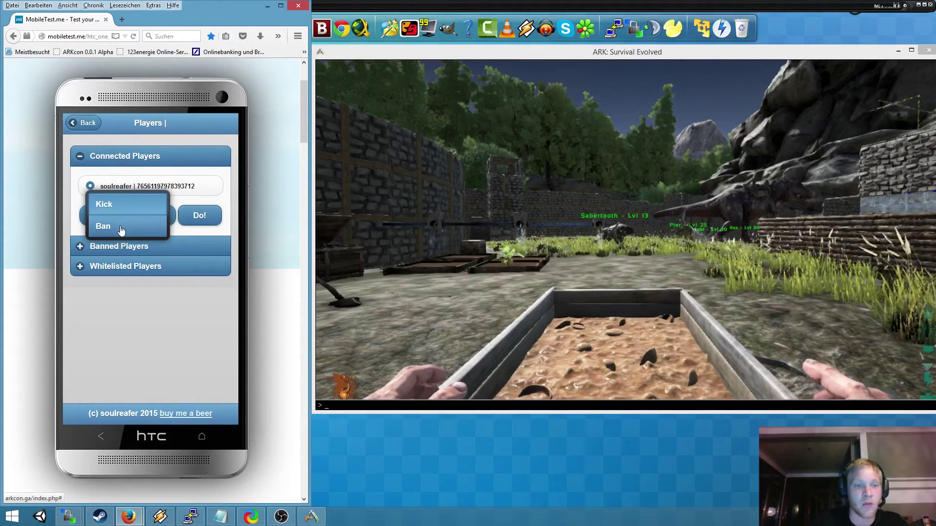
click(82, 211)
click(138, 218)
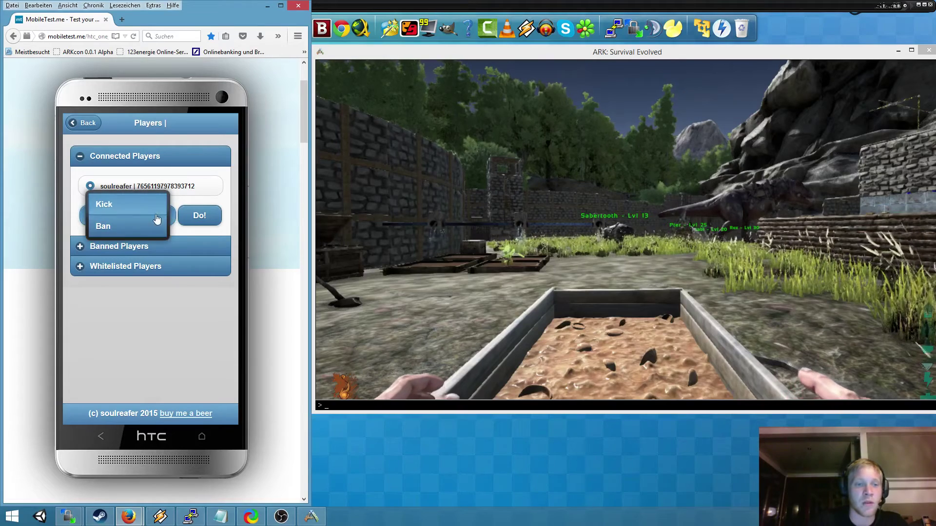
click(85, 206)
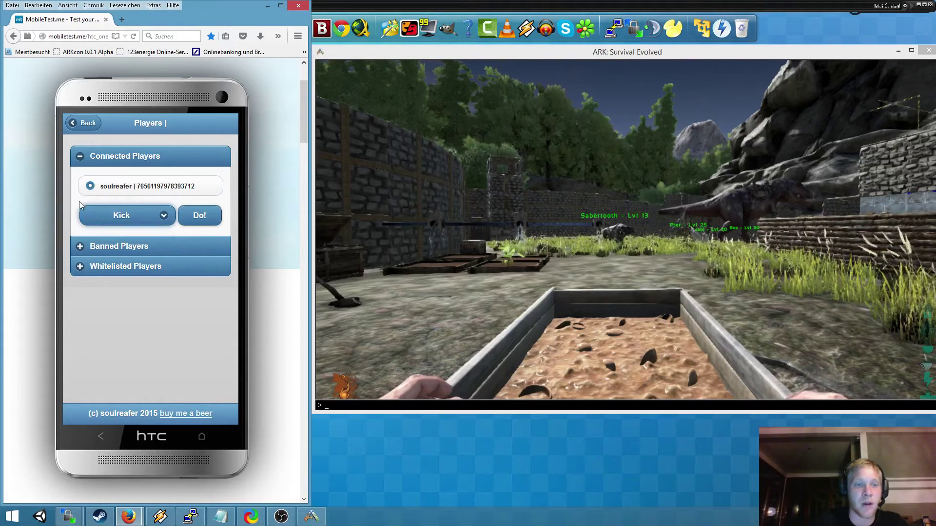
- Browse the Banned and Whitelisted Players sections, then reopen Connected Players
click(118, 249)
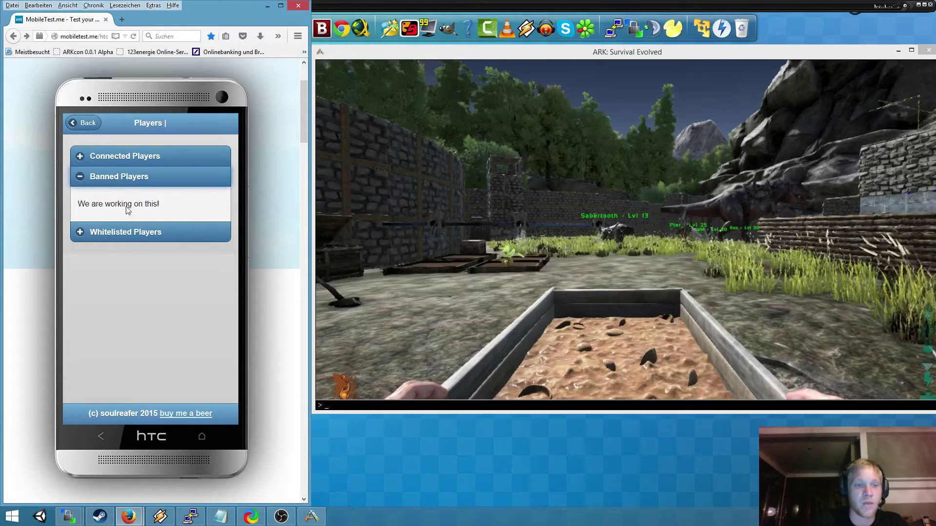
click(108, 181)
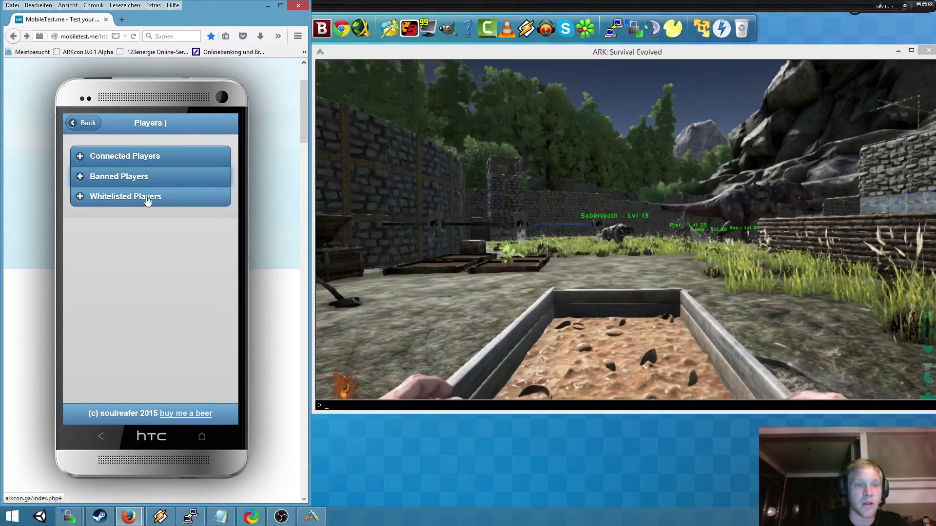
click(110, 202)
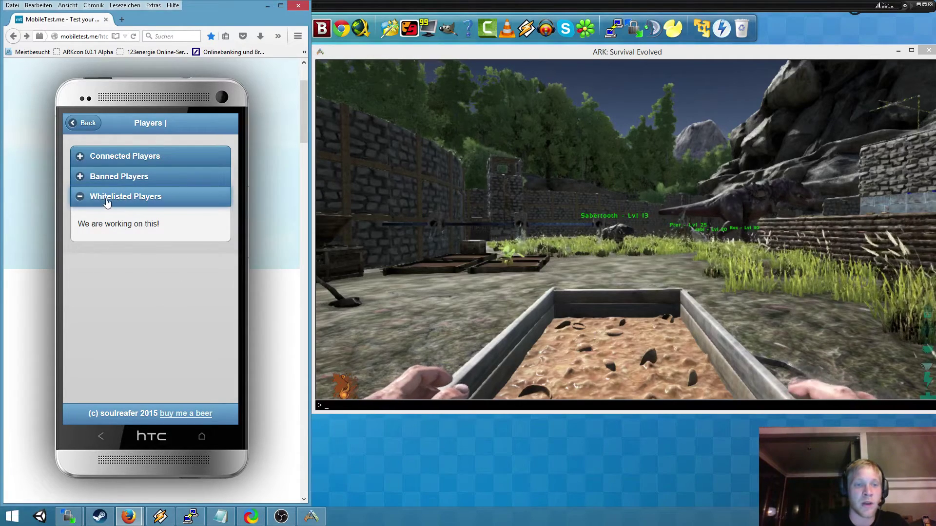
click(139, 197)
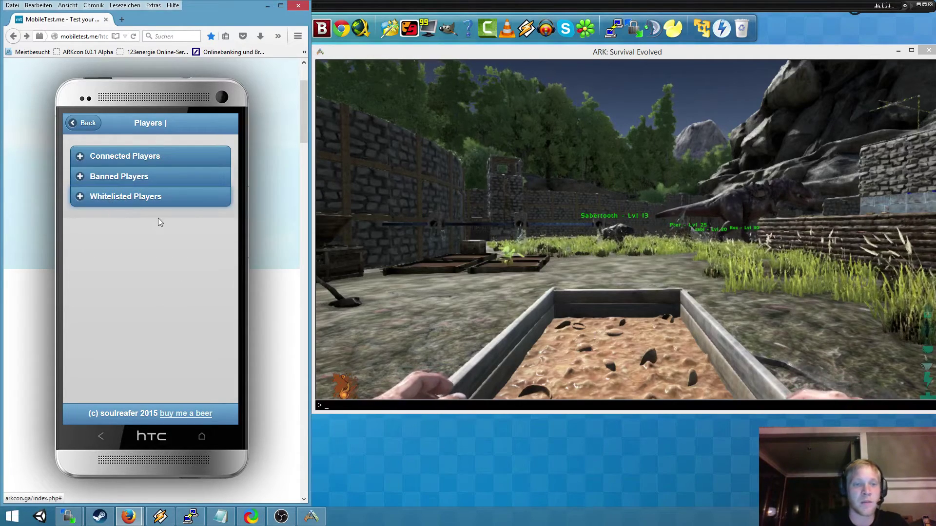
click(95, 156)
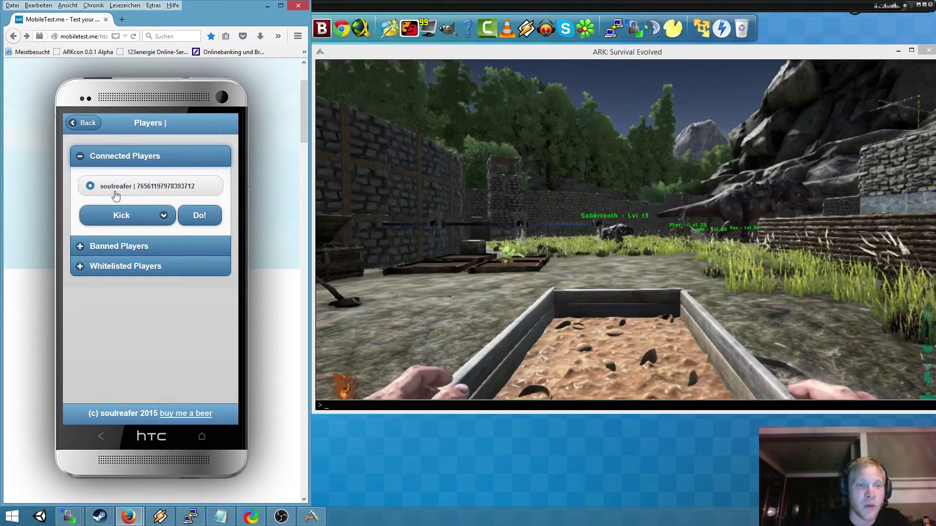
- Broadcast 'blaa blaa' to all players from the Server Chat page
click(76, 125)
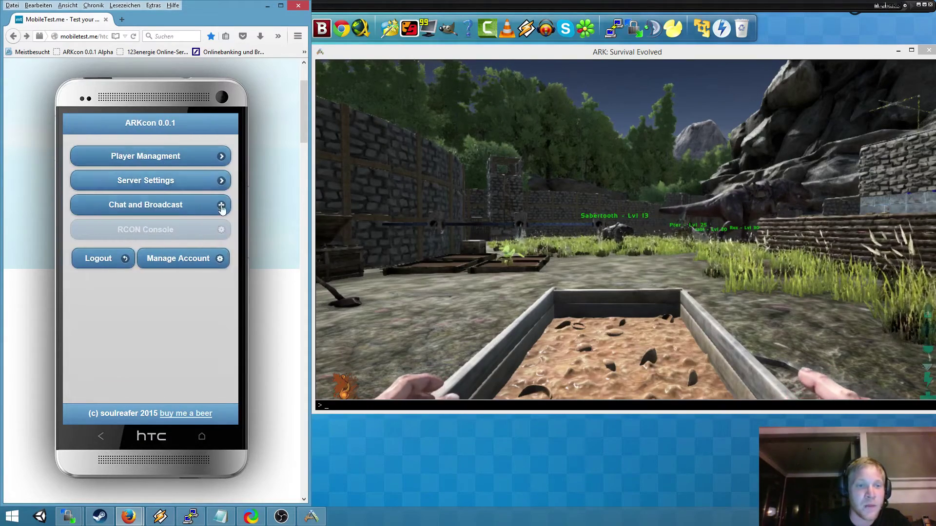
click(142, 208)
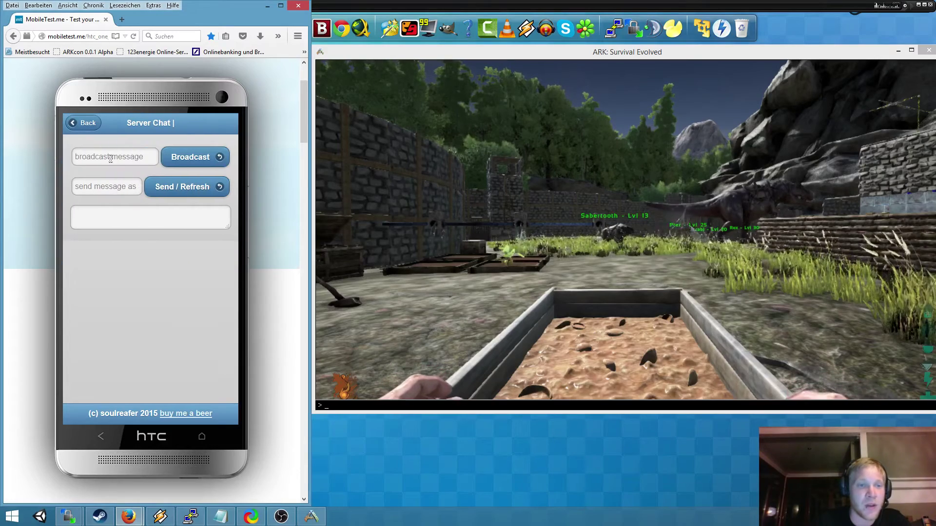
click(126, 156)
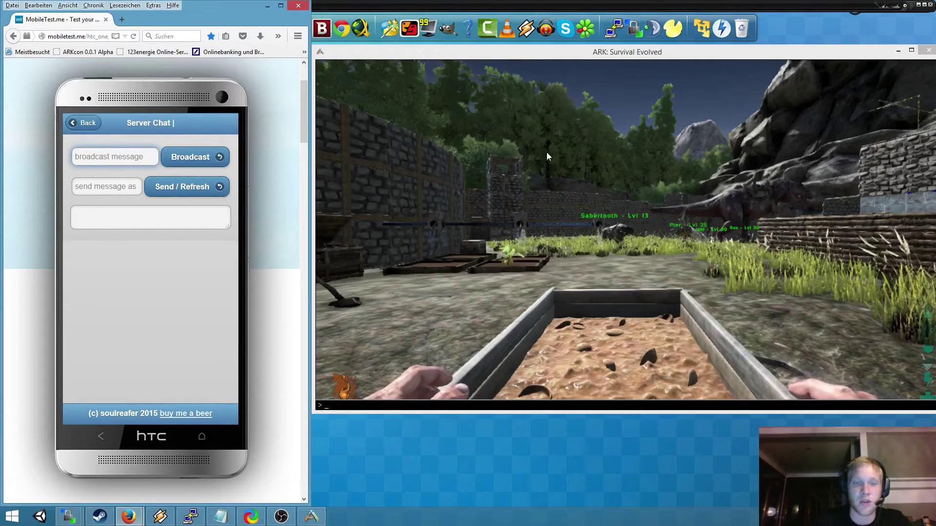
click(94, 157)
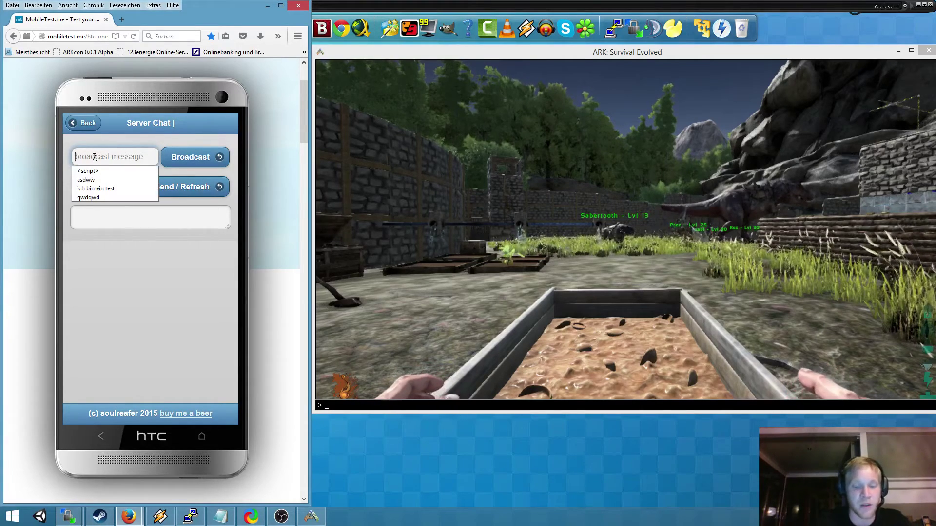
text(blaa)
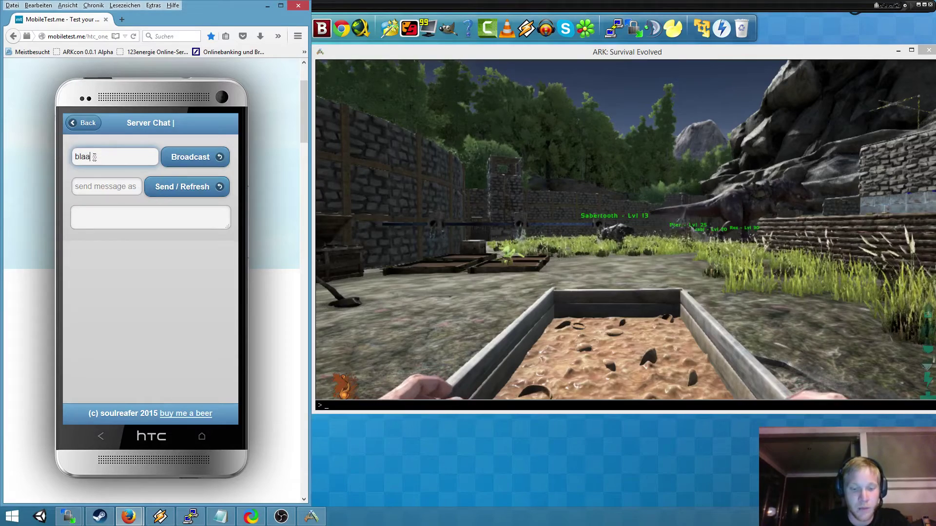
text( blaa)
click(209, 158)
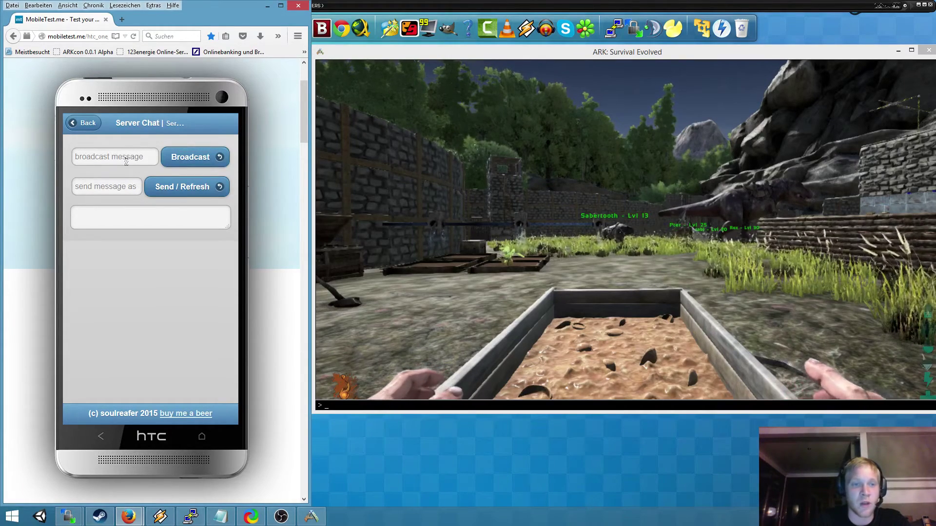
- Send 'blaa' and then 'asd' into the game as server chat messages
click(96, 187)
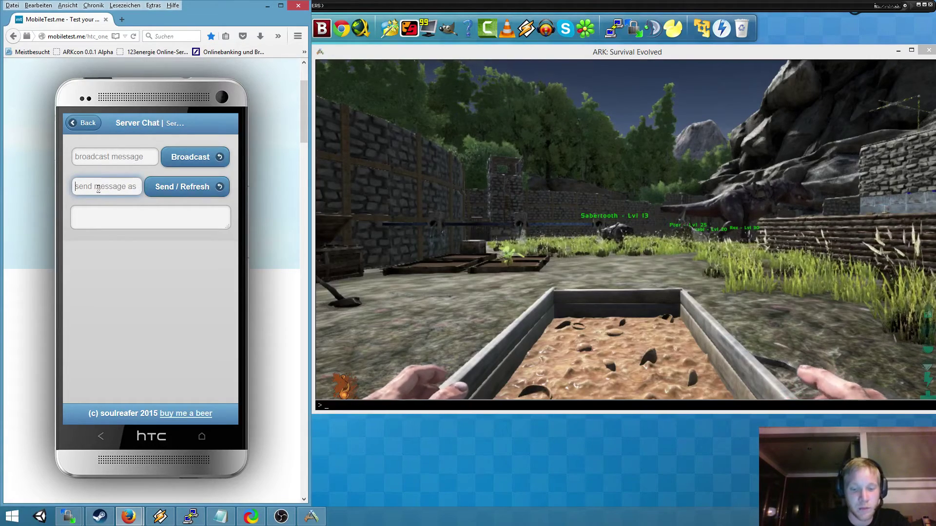
text(blaa blaa)
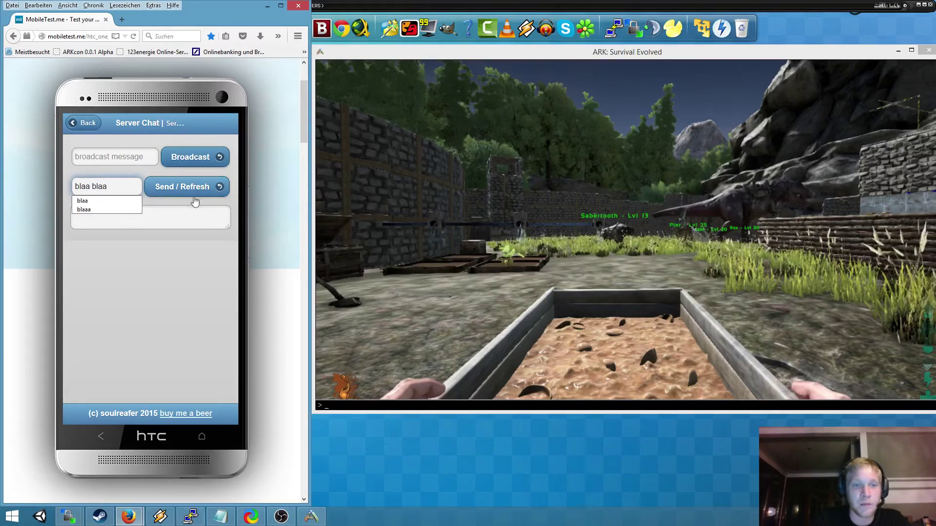
click(194, 187)
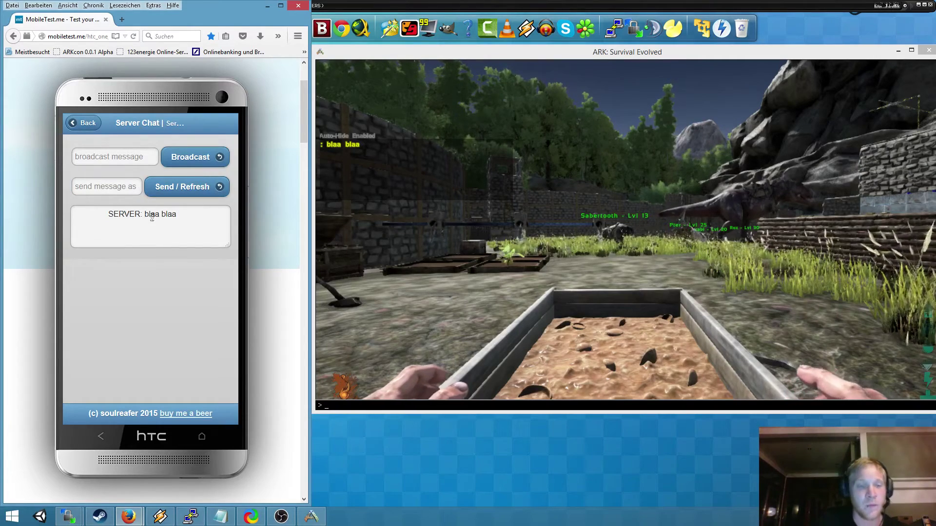
click(102, 189)
text(asd)
click(185, 192)
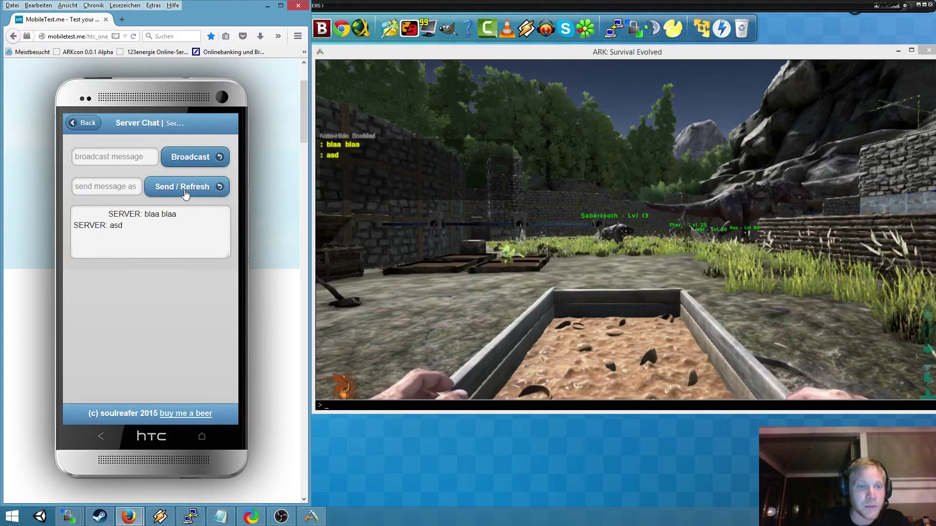
- Send a second 'asd' chat message and refresh the server chat log
click(117, 186)
text(asd)
key(Return)
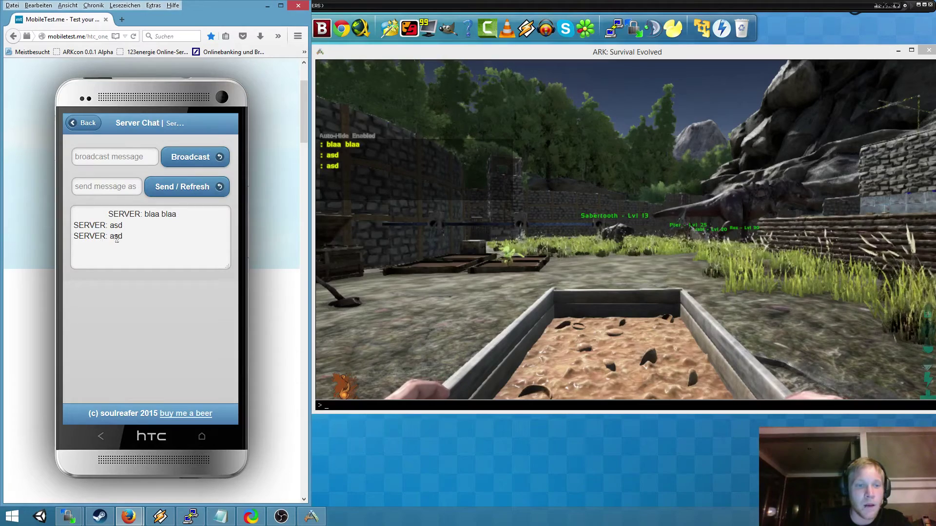
click(113, 191)
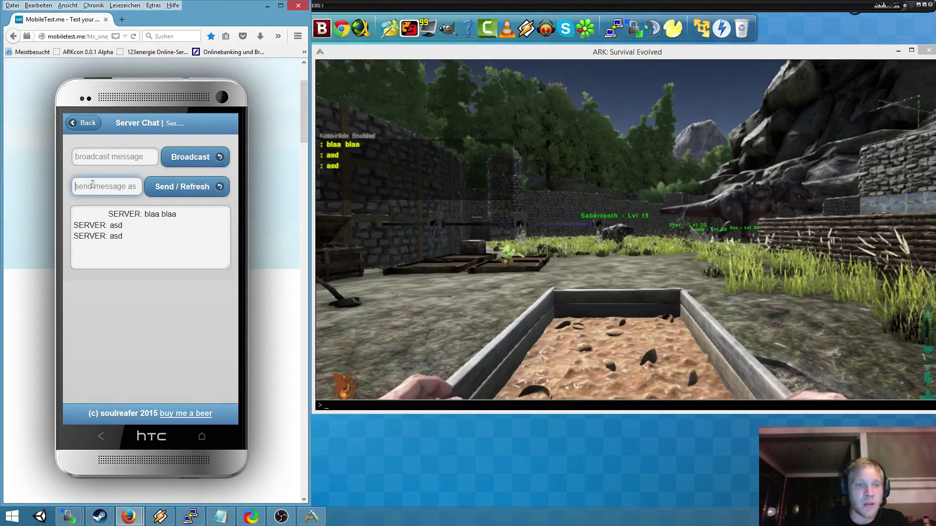
click(199, 191)
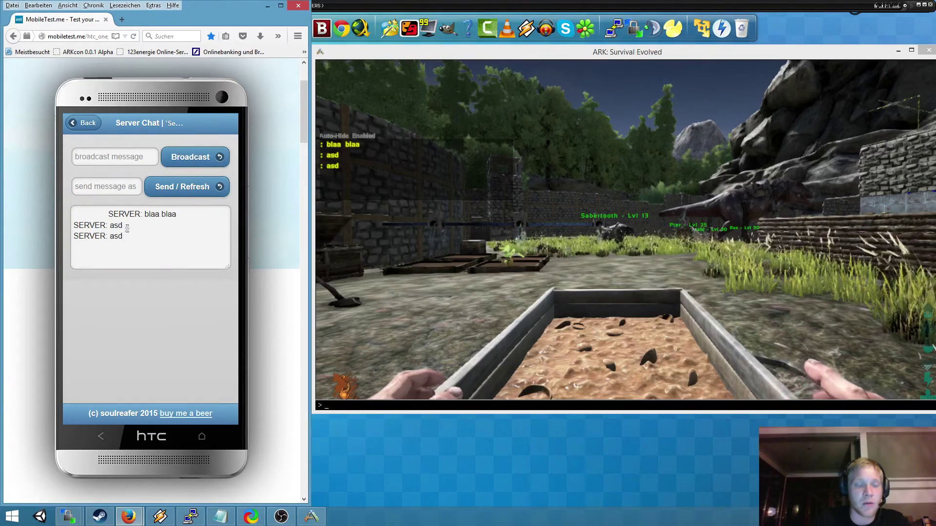
- Send 'asdasd' and 'hello im a test' in ARK's global chat, then refresh ARKcon's chat log to show them
click(391, 301)
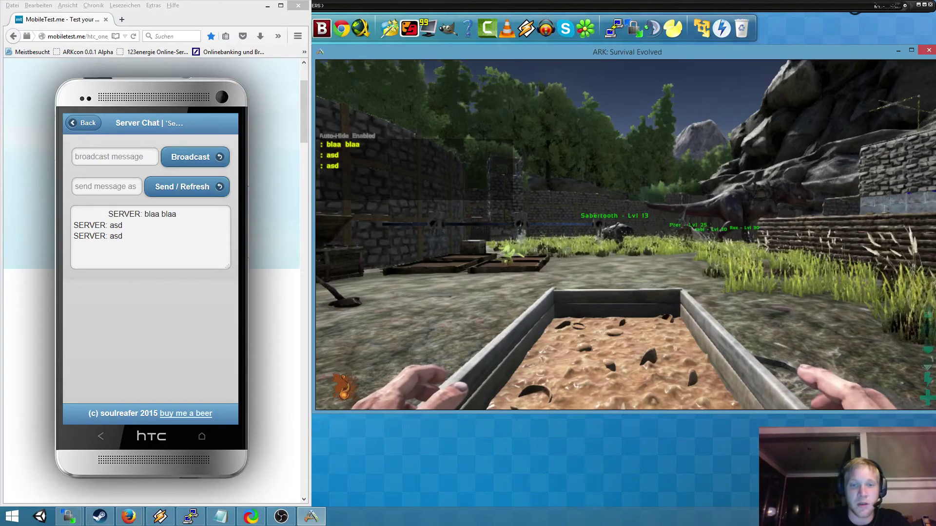
key(Return)
text(asdasd)
key(Return)
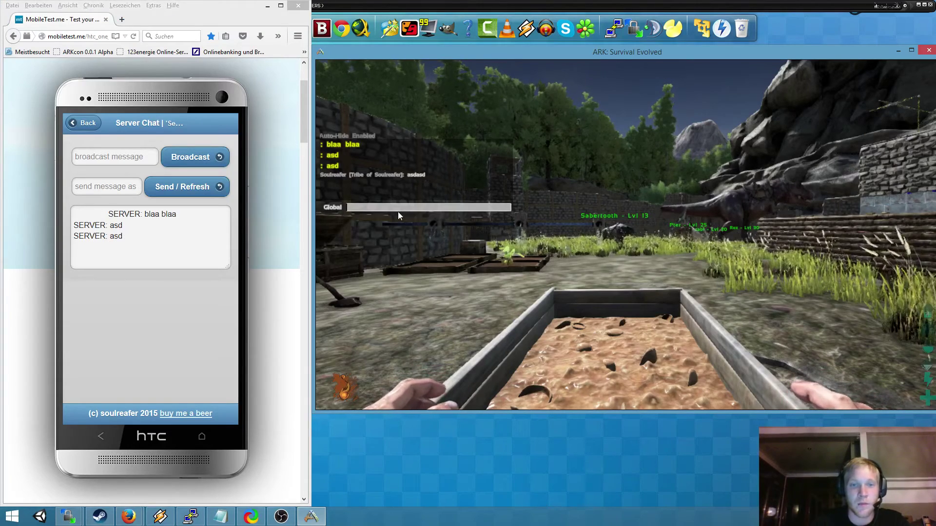
text(hello im a)
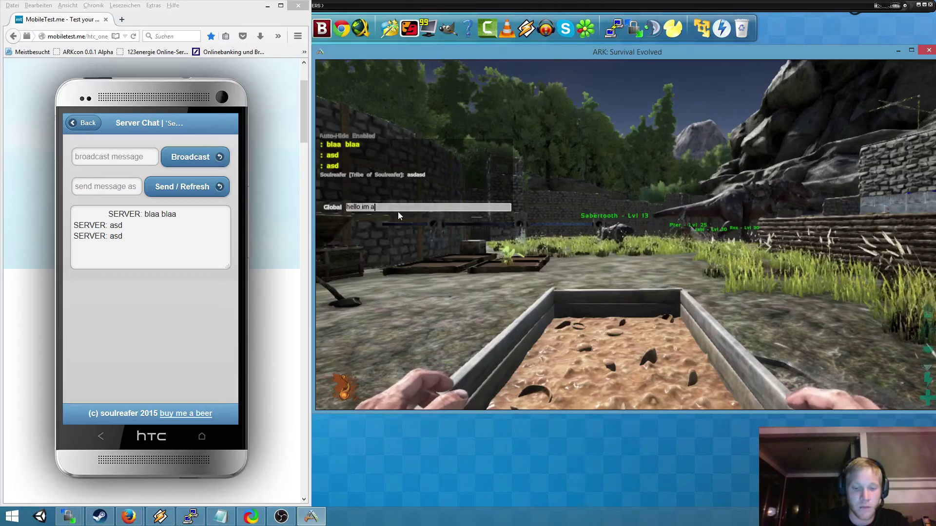
text( test)
key(Return)
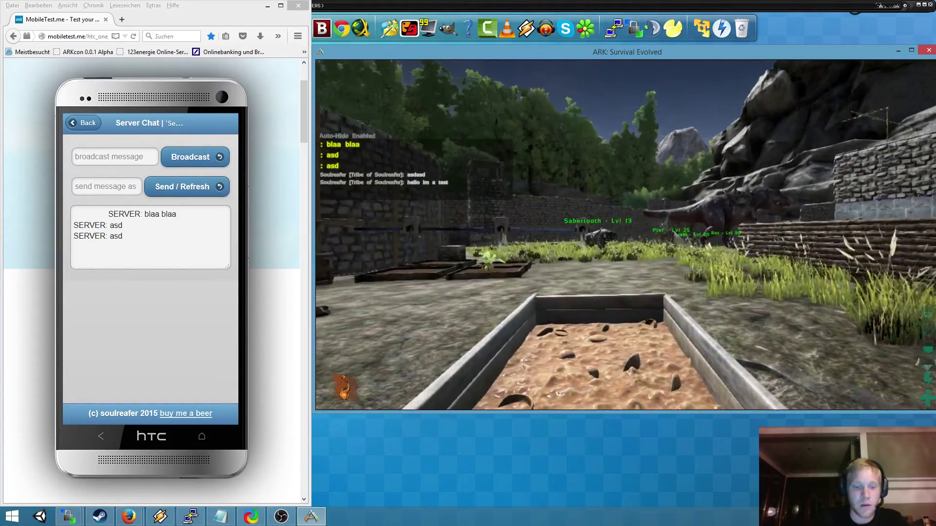
key(Tab)
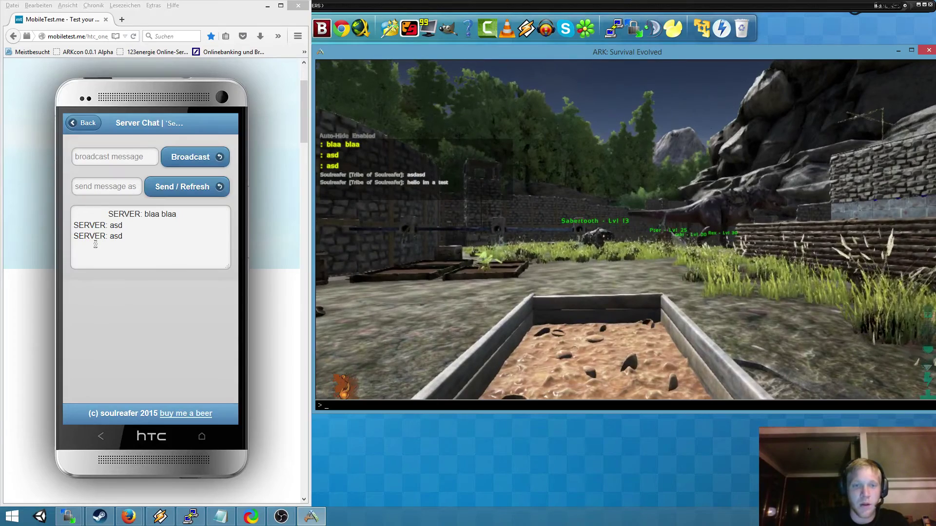
click(191, 188)
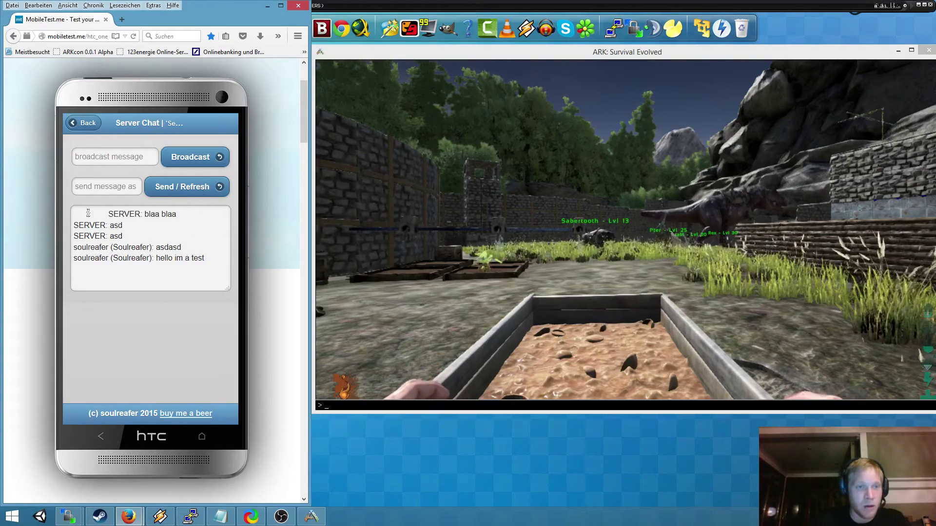
mouse_move(78, 213)
mouse_down()
mouse_move(187, 264)
mouse_move(66, 214)
mouse_up()
click(210, 260)
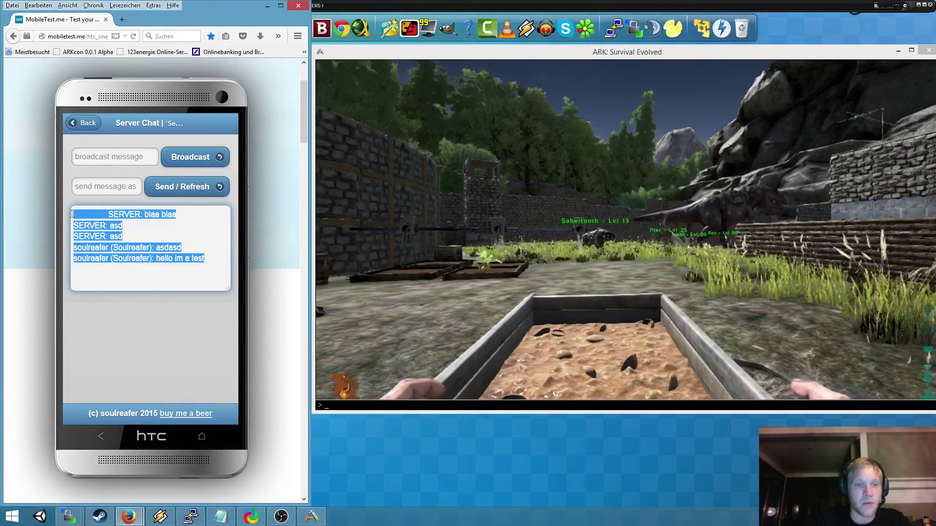
click(205, 258)
drag(212, 260, 75, 214)
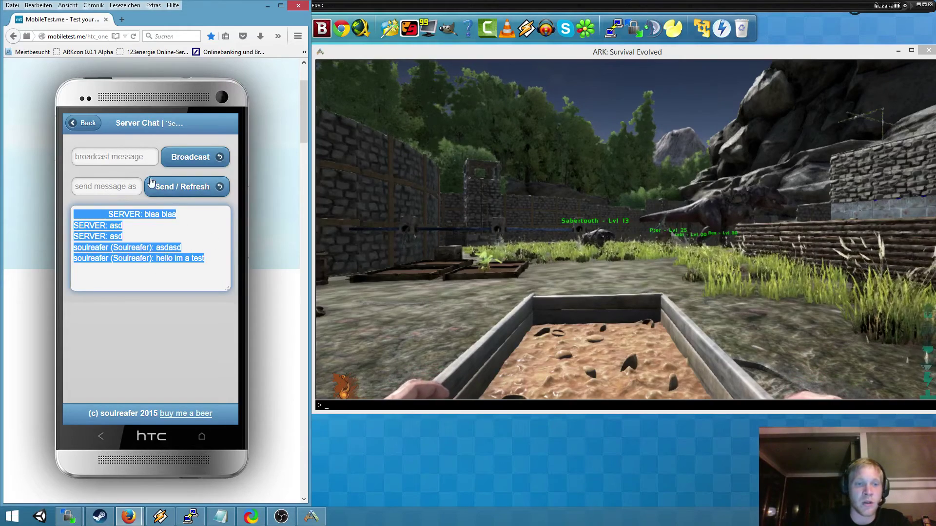
click(205, 259)
drag(210, 260, 62, 202)
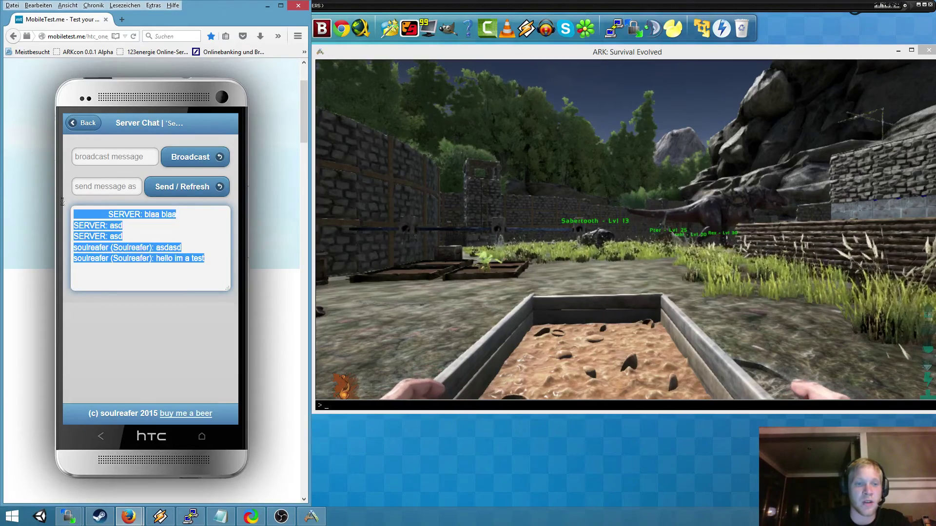
click(167, 267)
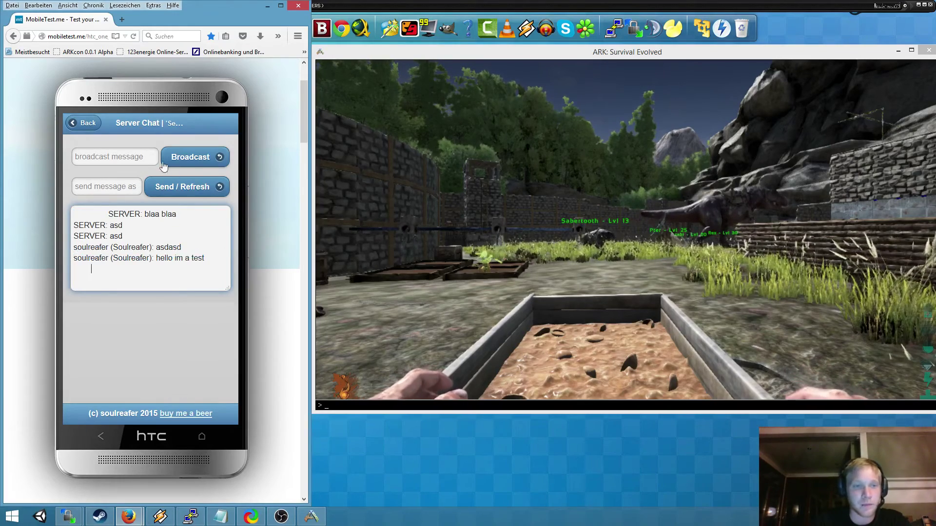
click(82, 126)
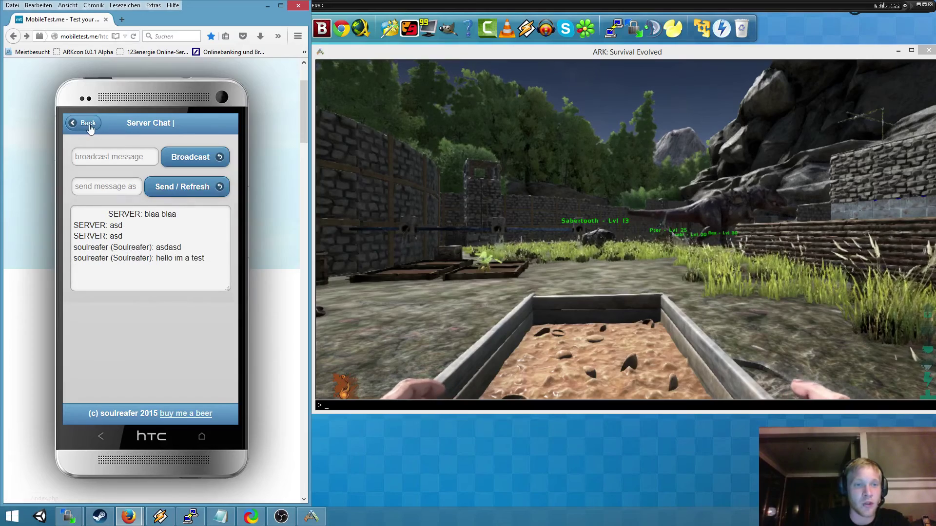
- From ARKcon's Player Managment page, select the connected player and apply the Kick action with Do!
click(85, 124)
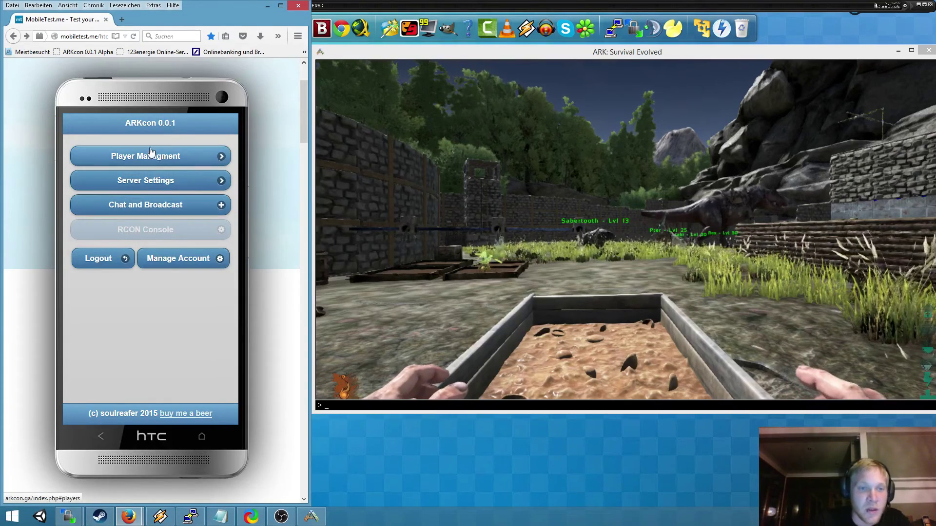
click(146, 157)
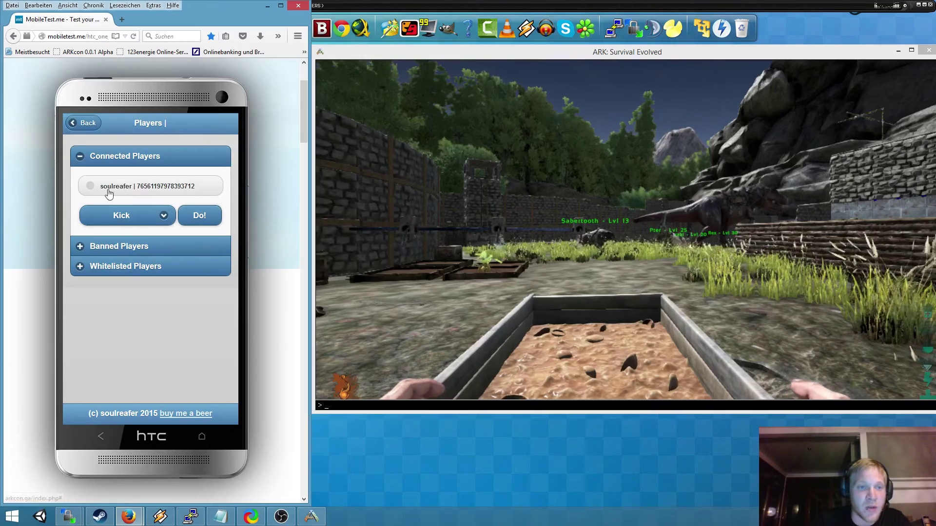
click(109, 192)
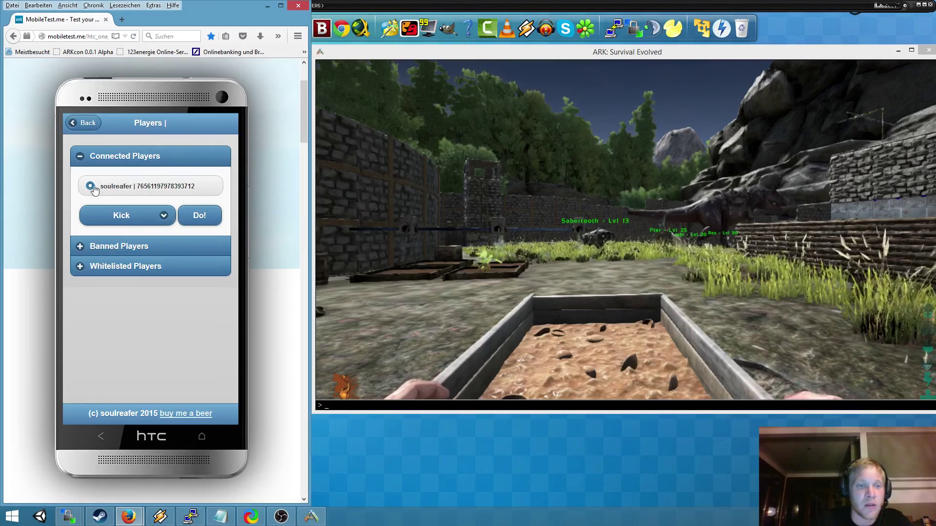
click(118, 220)
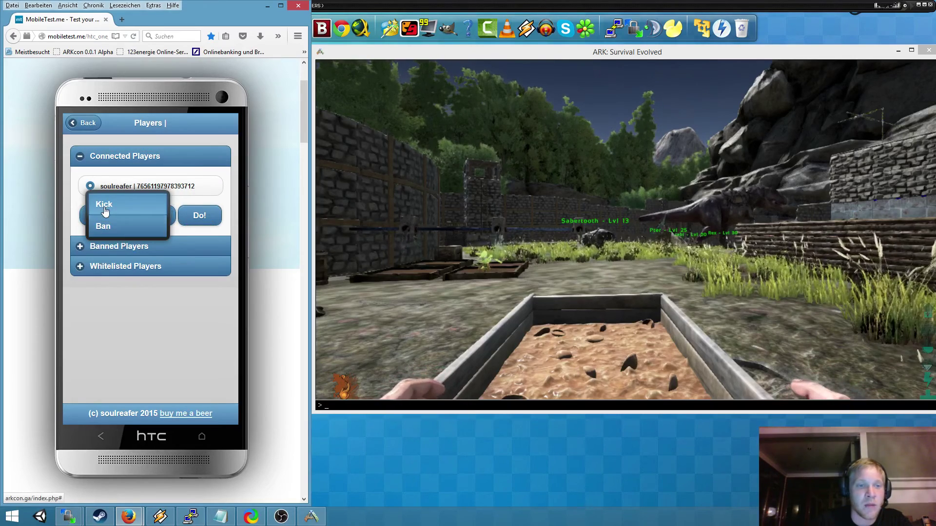
click(118, 207)
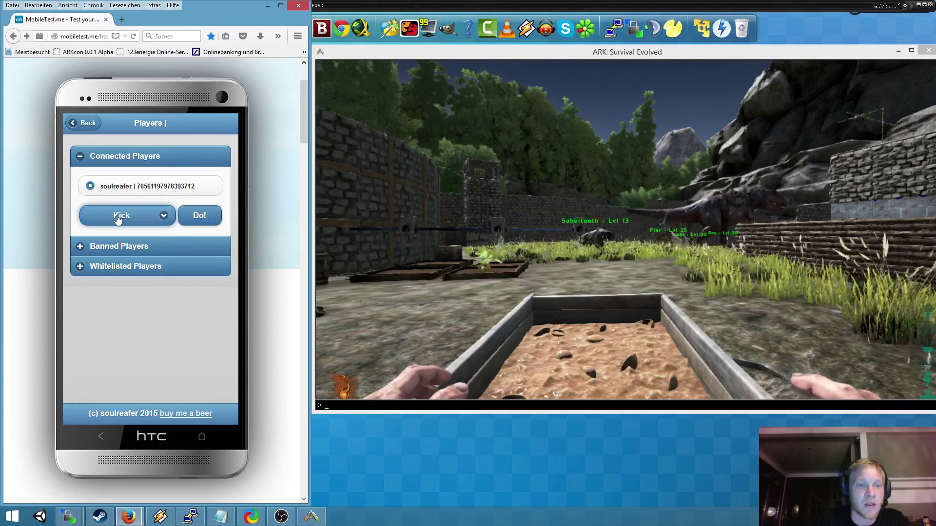
click(199, 219)
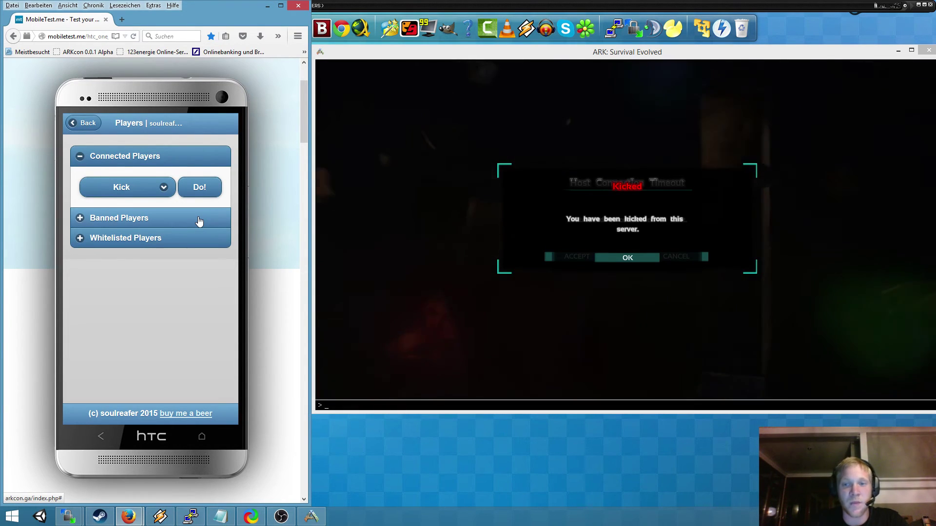
- Dismiss ARK's 'Kicked' notice with OK, leaving the Host Connection Timeout message
click(629, 259)
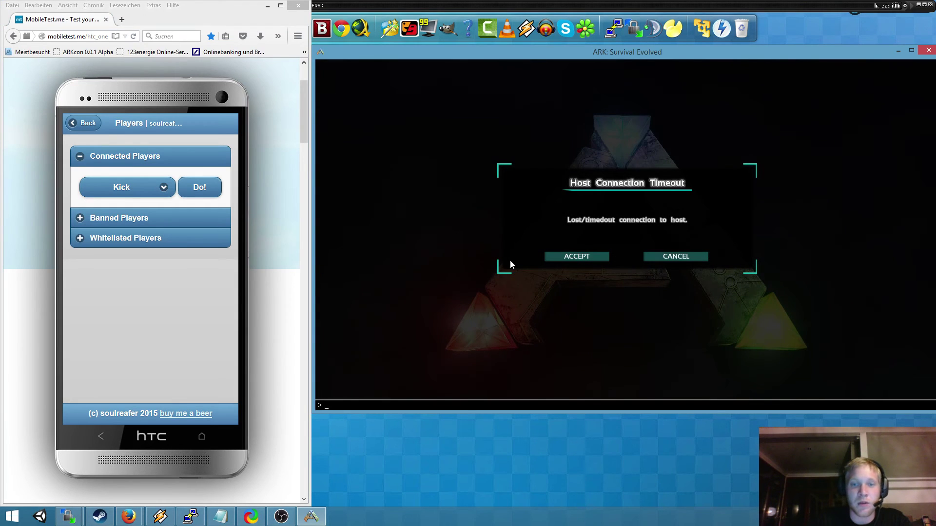